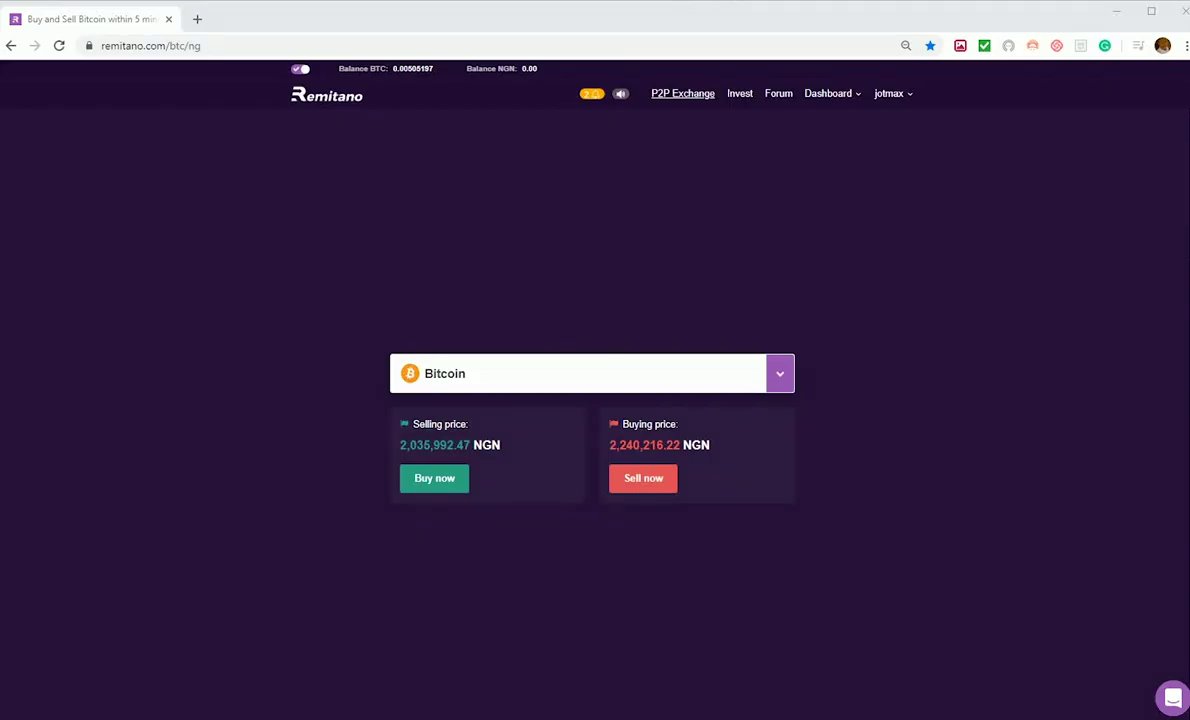
Look over the coin price list, then close it
{"action": "left_click", "coordinate": [783, 372]}
{"action": "left_click", "coordinate": [781, 372]}
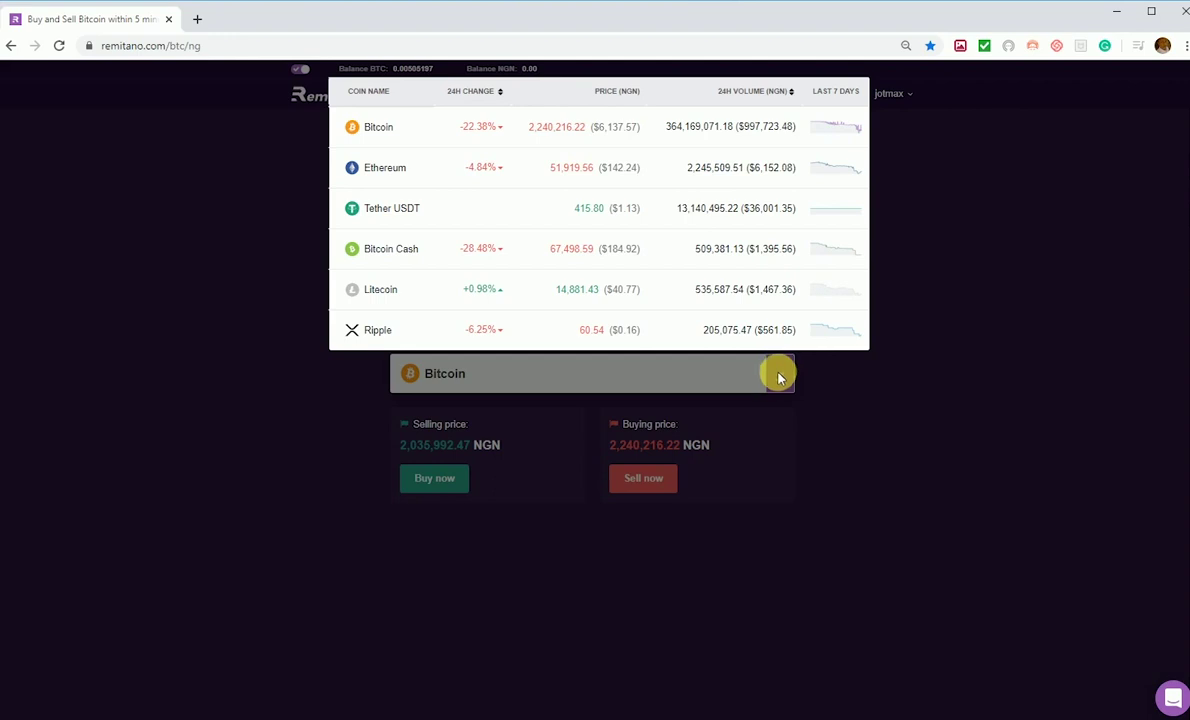
{"action": "left_click", "coordinate": [780, 390]}
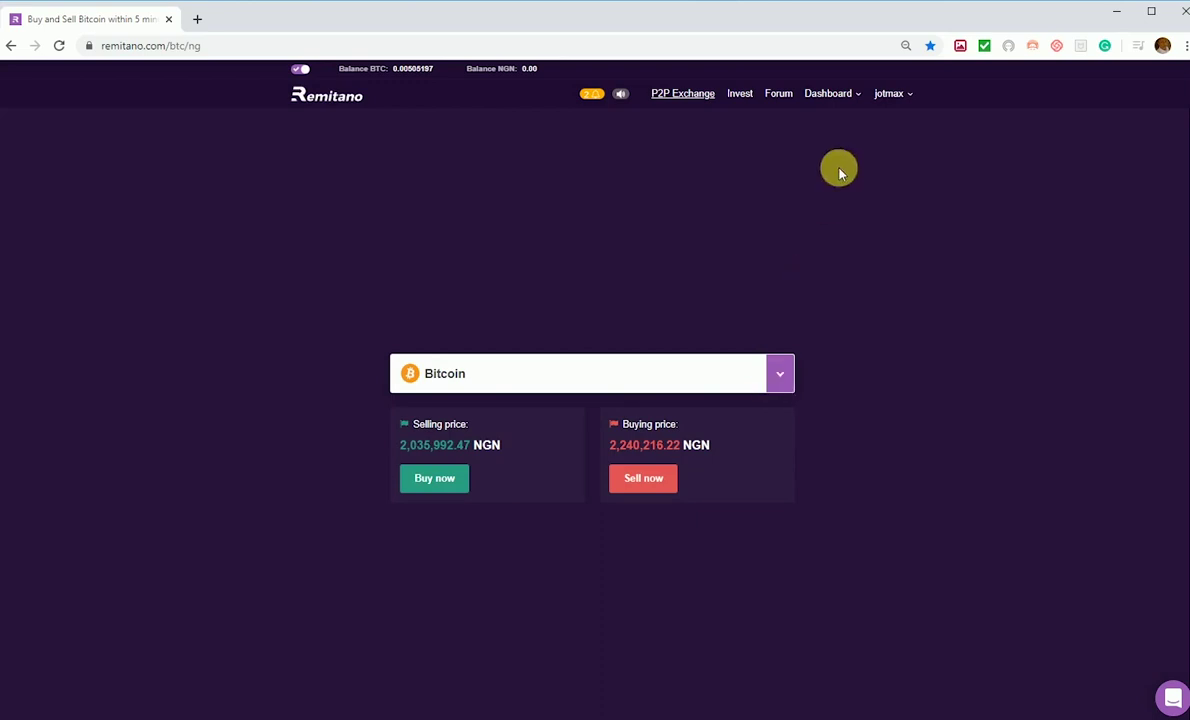
Open the Bitcoin deposit page from Wallets and copy the BTC deposit address
{"action": "left_click", "coordinate": [835, 100]}
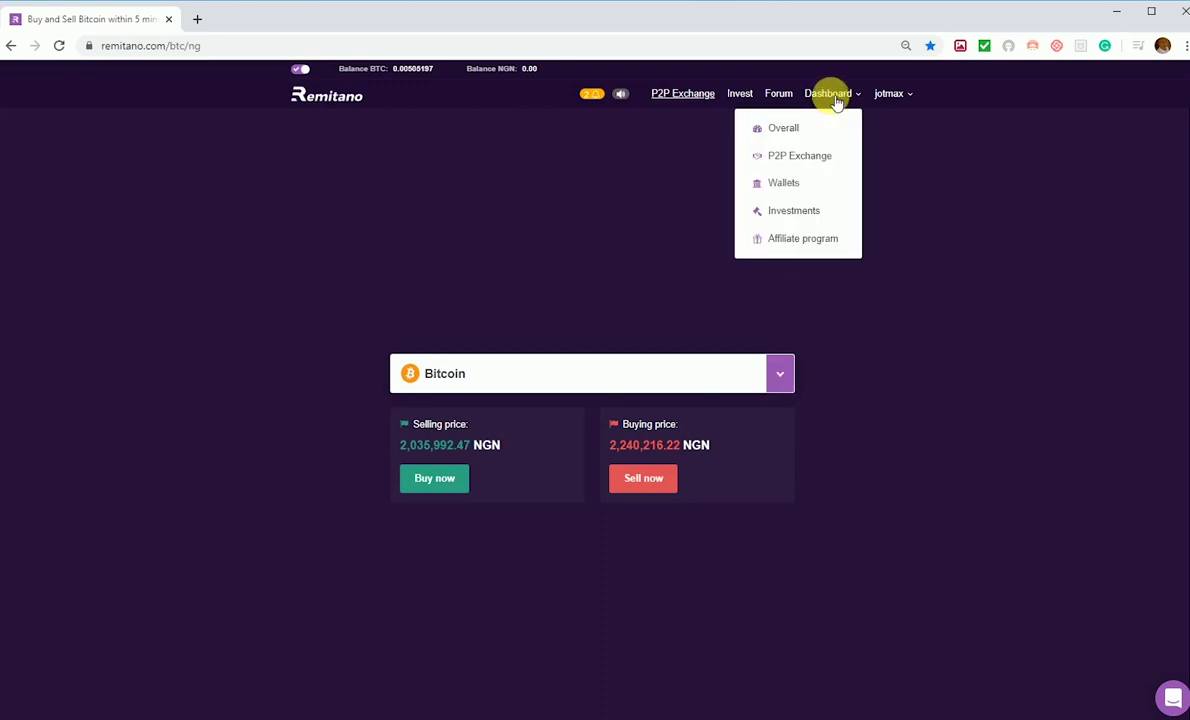
{"action": "left_click", "coordinate": [790, 185]}
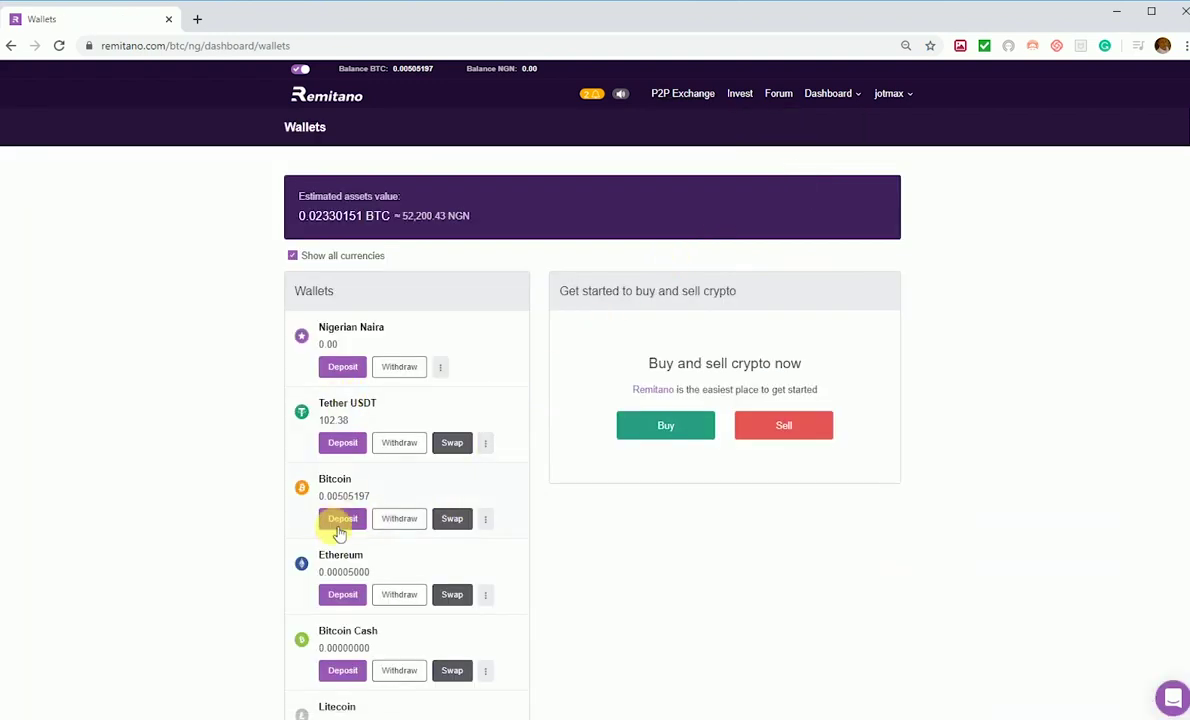
{"action": "left_click", "coordinate": [342, 520]}
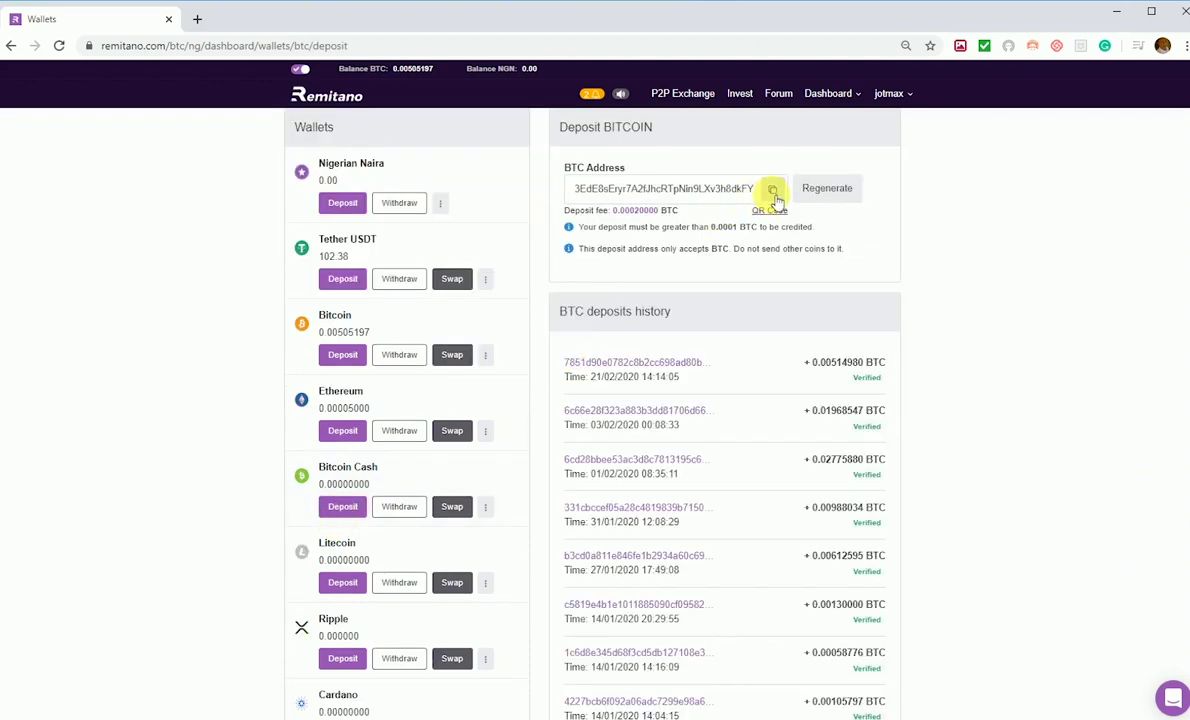
{"action": "left_click", "coordinate": [773, 192]}
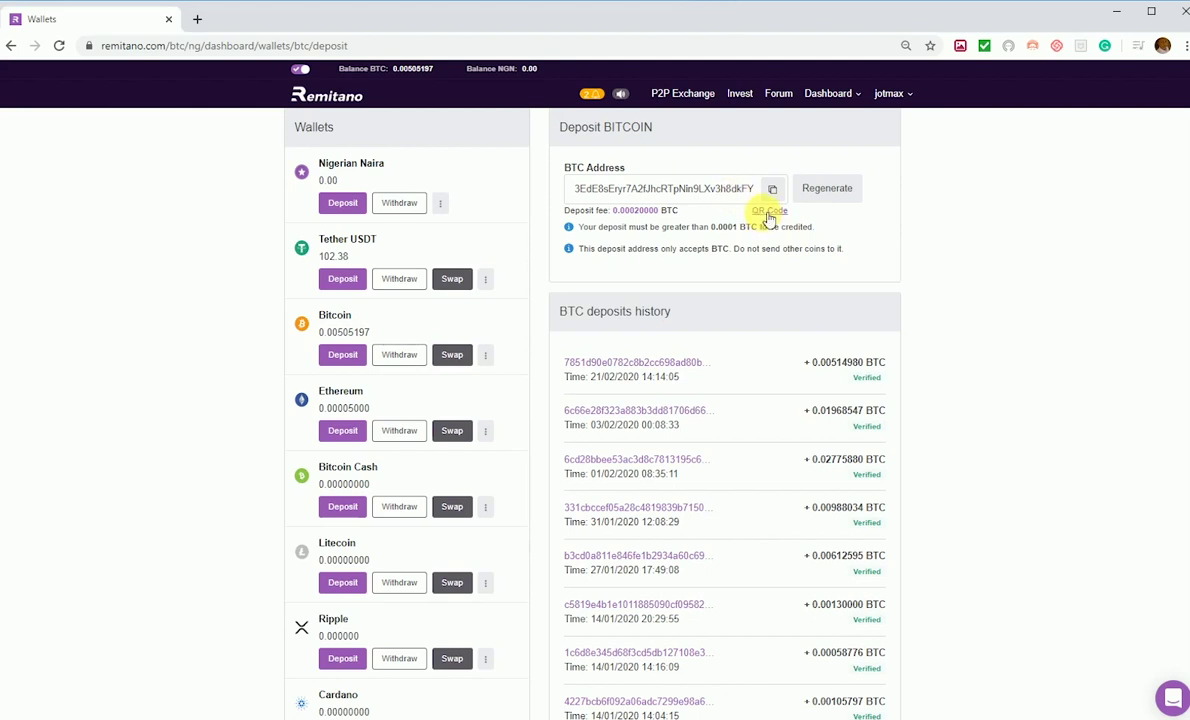
View and close the deposit QR code, then wait for the 0.00553065 BTC deposit to arrive
{"action": "left_click", "coordinate": [762, 213]}
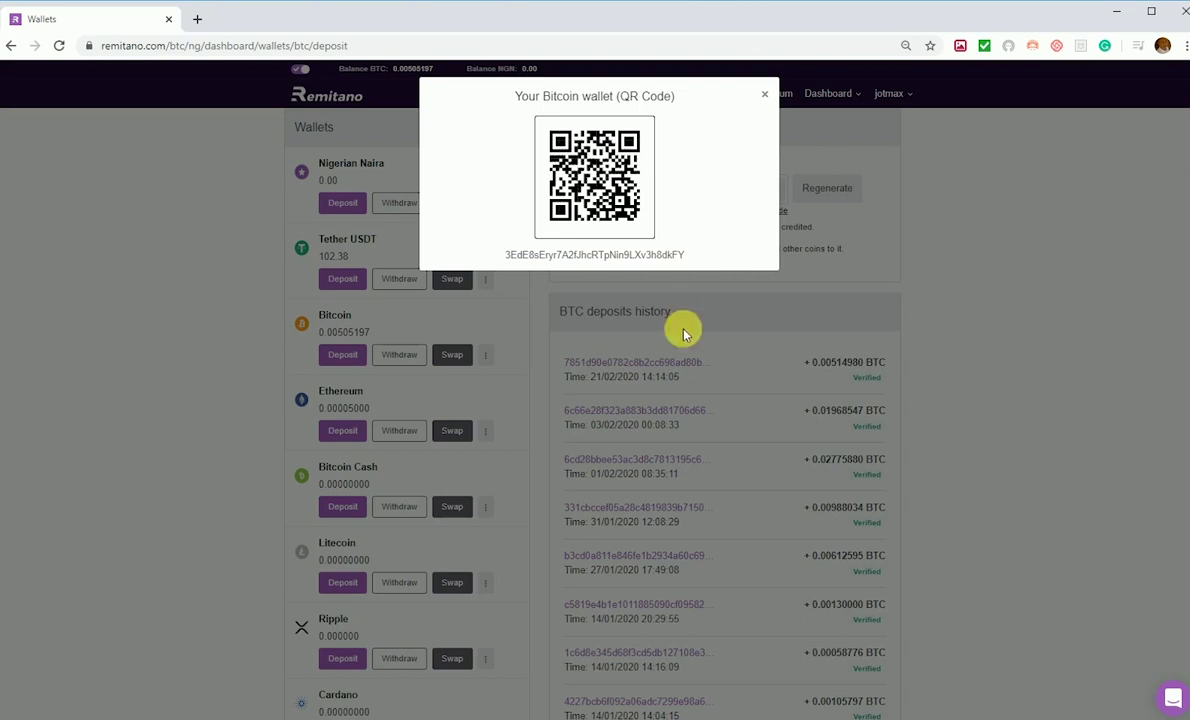
{"action": "left_click", "coordinate": [766, 96]}
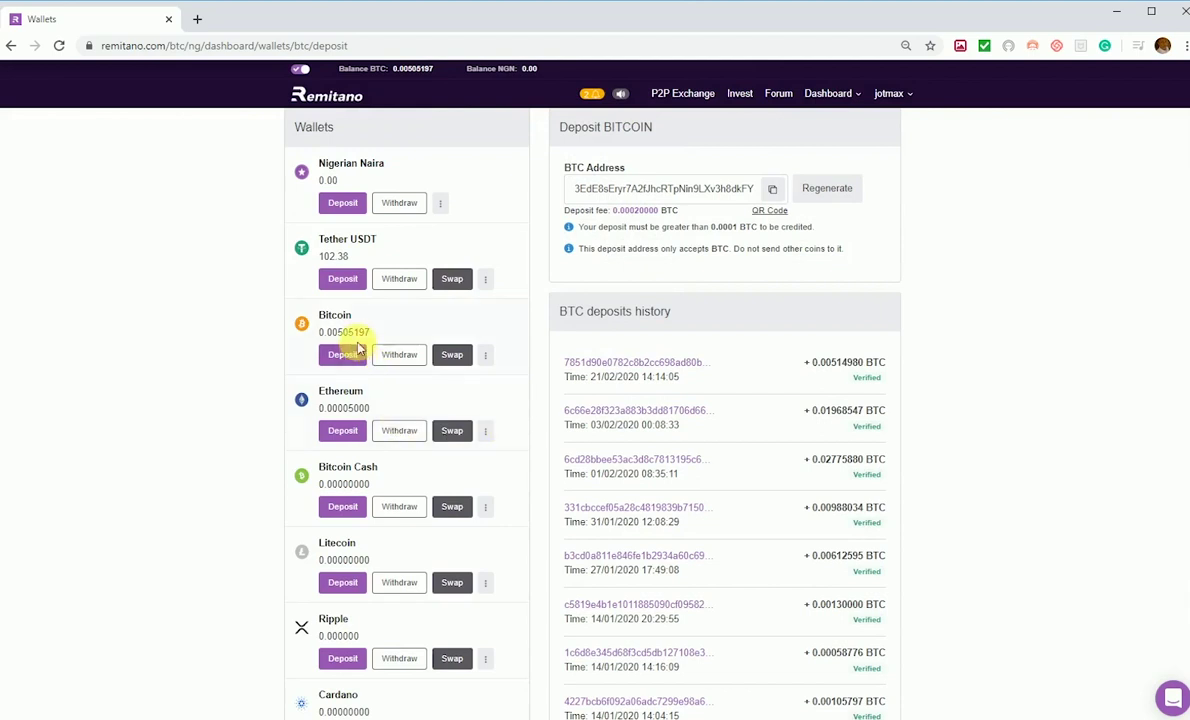
{"action": "double_click", "coordinate": [352, 333]}
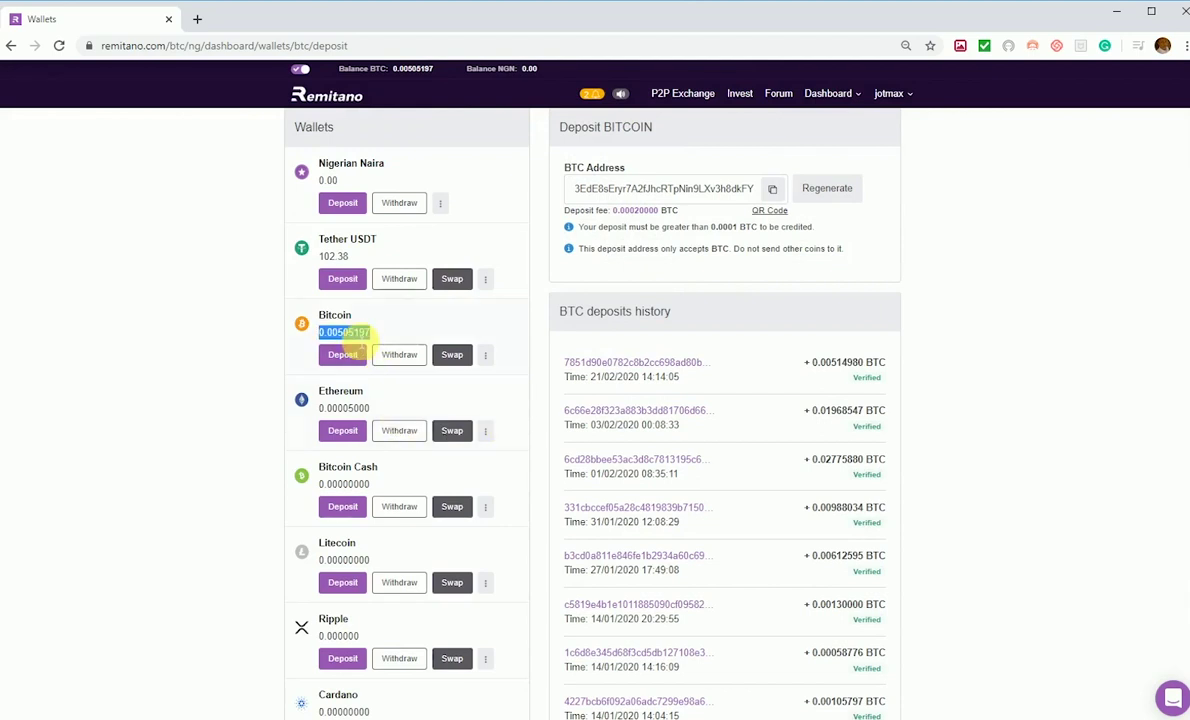
{"action": "left_click", "coordinate": [680, 278]}
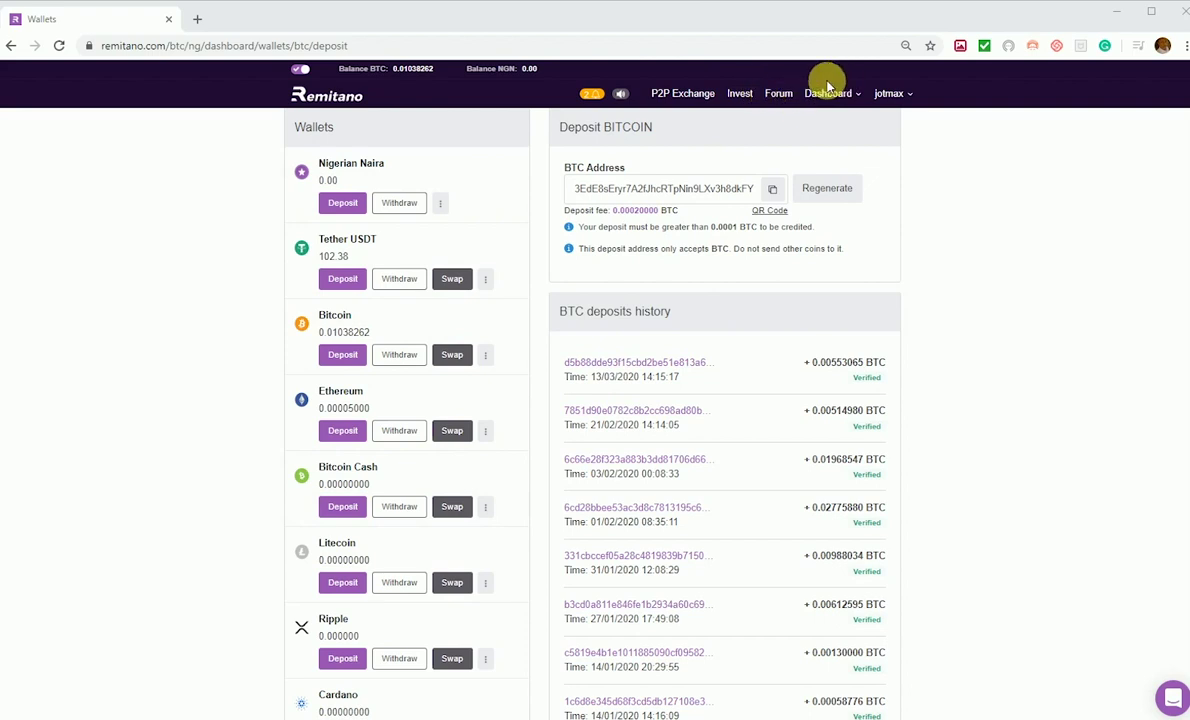
Return home, then open the Bitcoin withdrawal form (0.01018262 BTC max) from Wallets
{"action": "left_click", "coordinate": [333, 100]}
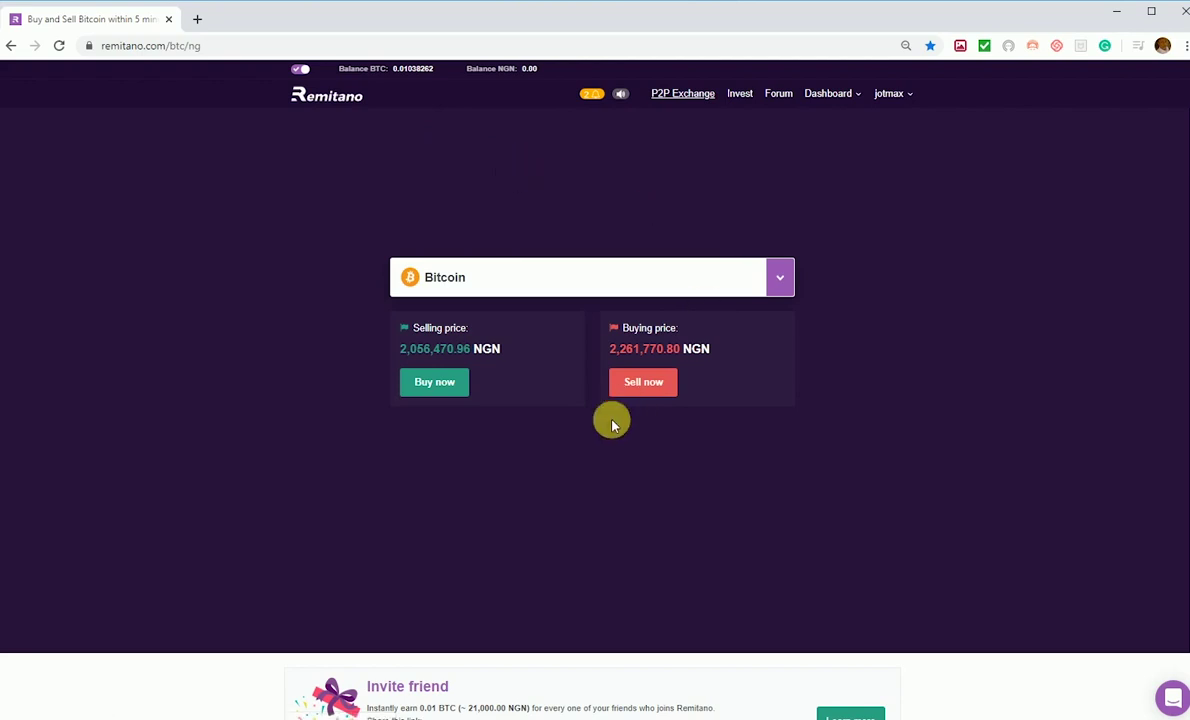
{"action": "left_click", "coordinate": [845, 96]}
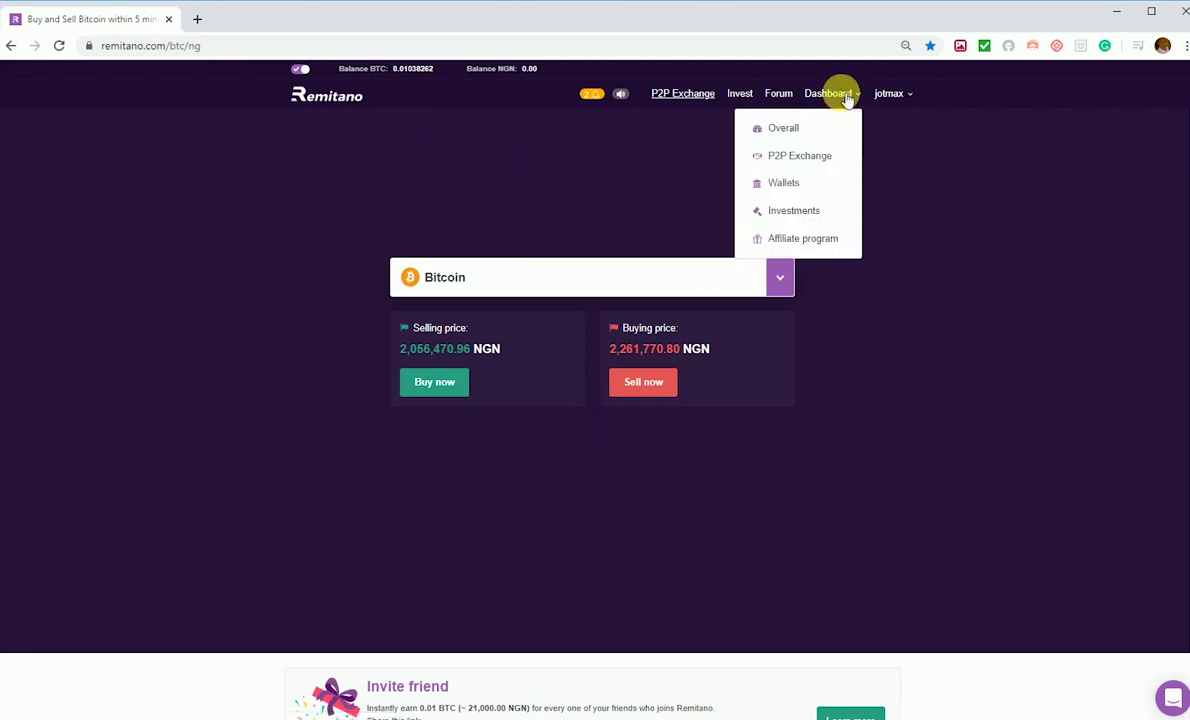
{"action": "left_click", "coordinate": [793, 185]}
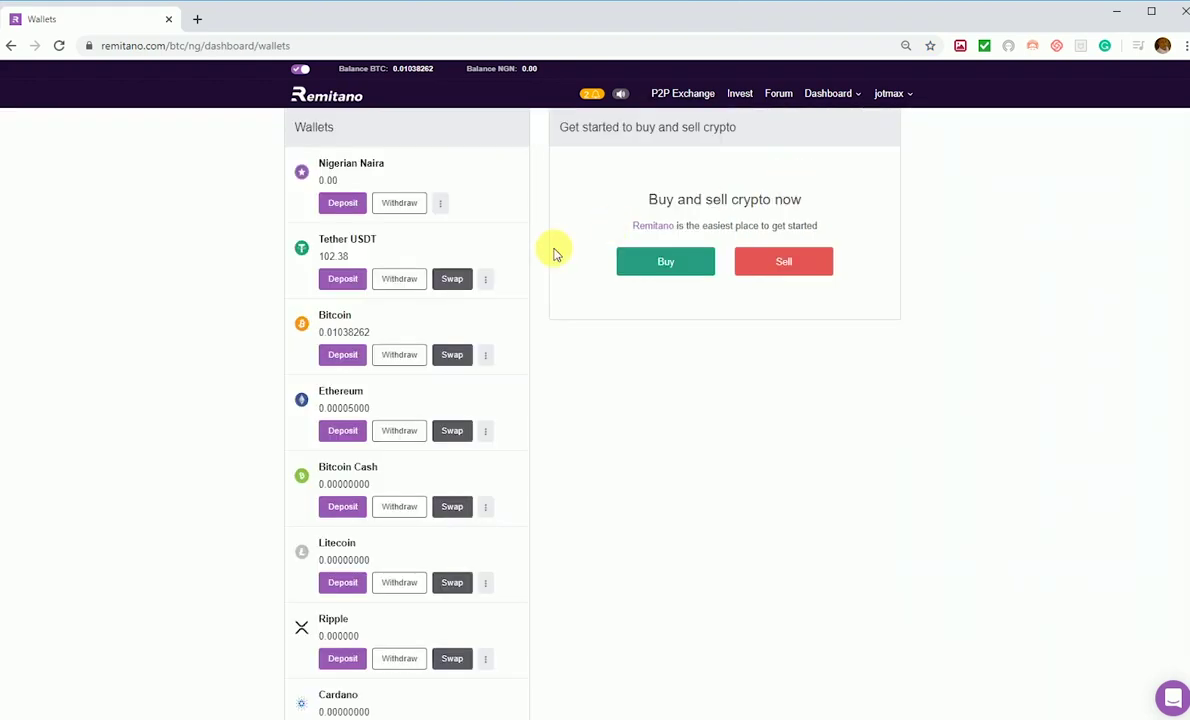
{"action": "left_click", "coordinate": [400, 358]}
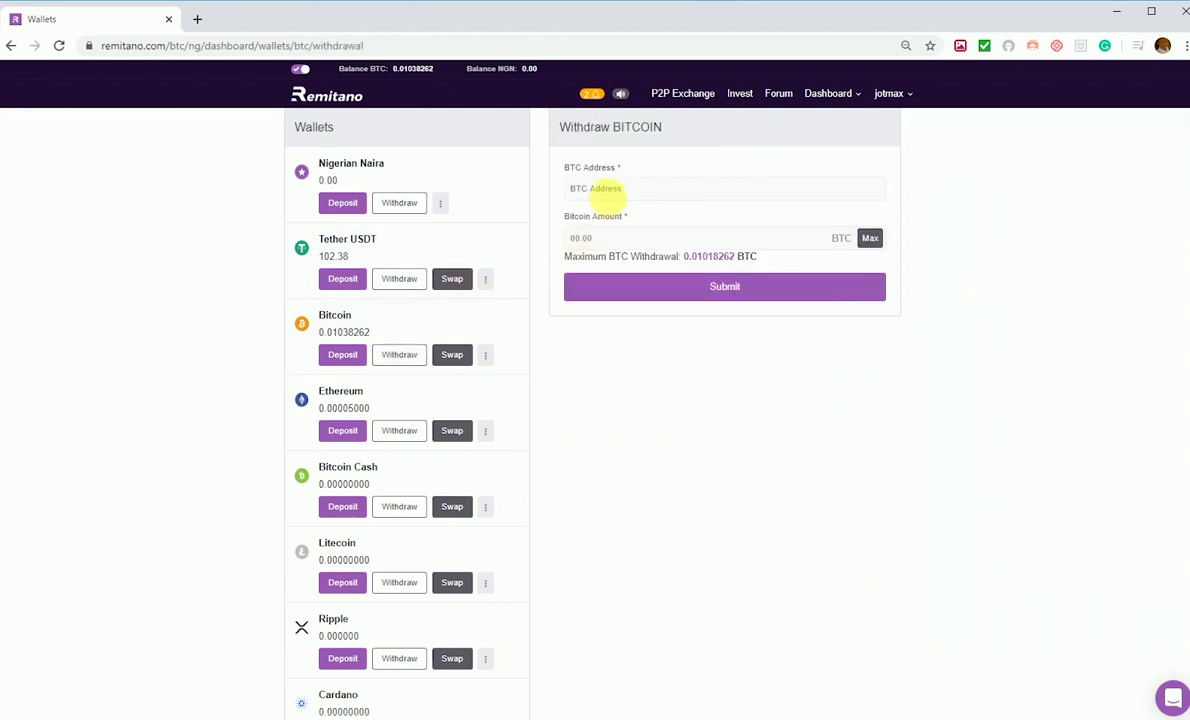
Paste the recipient BTC address and enter 0.005 as the Bitcoin amount
{"action": "left_click", "coordinate": [606, 190]}
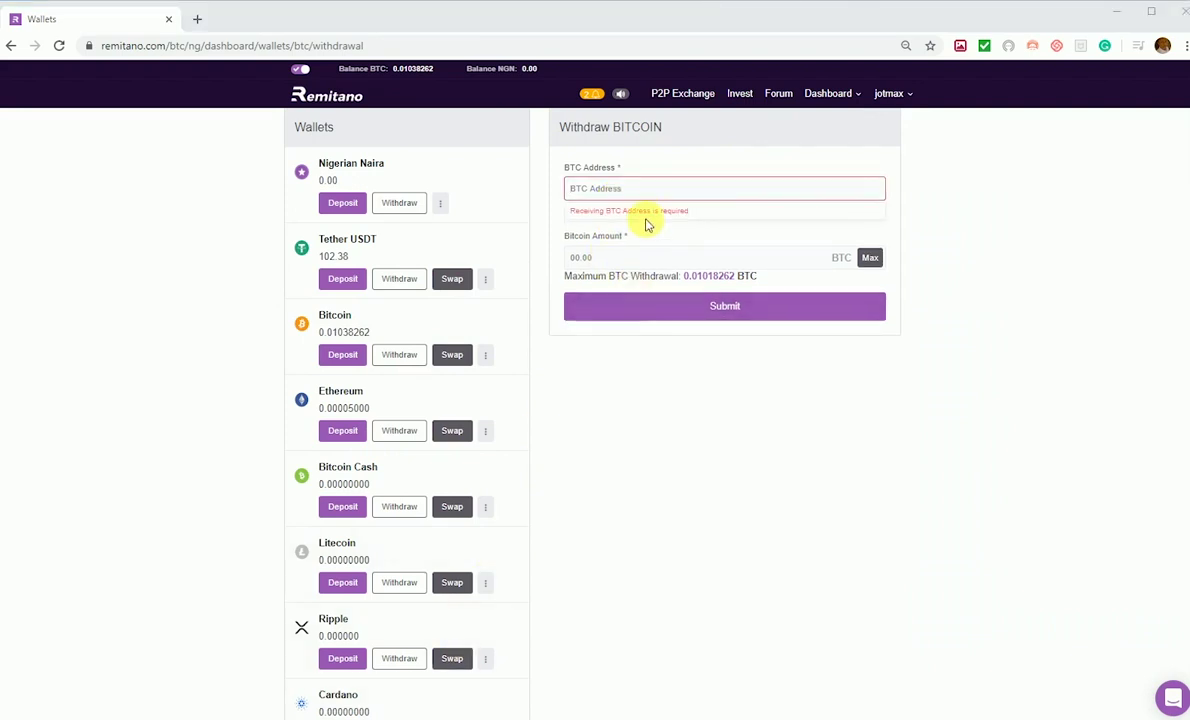
{"action": "right_click", "coordinate": [626, 192]}
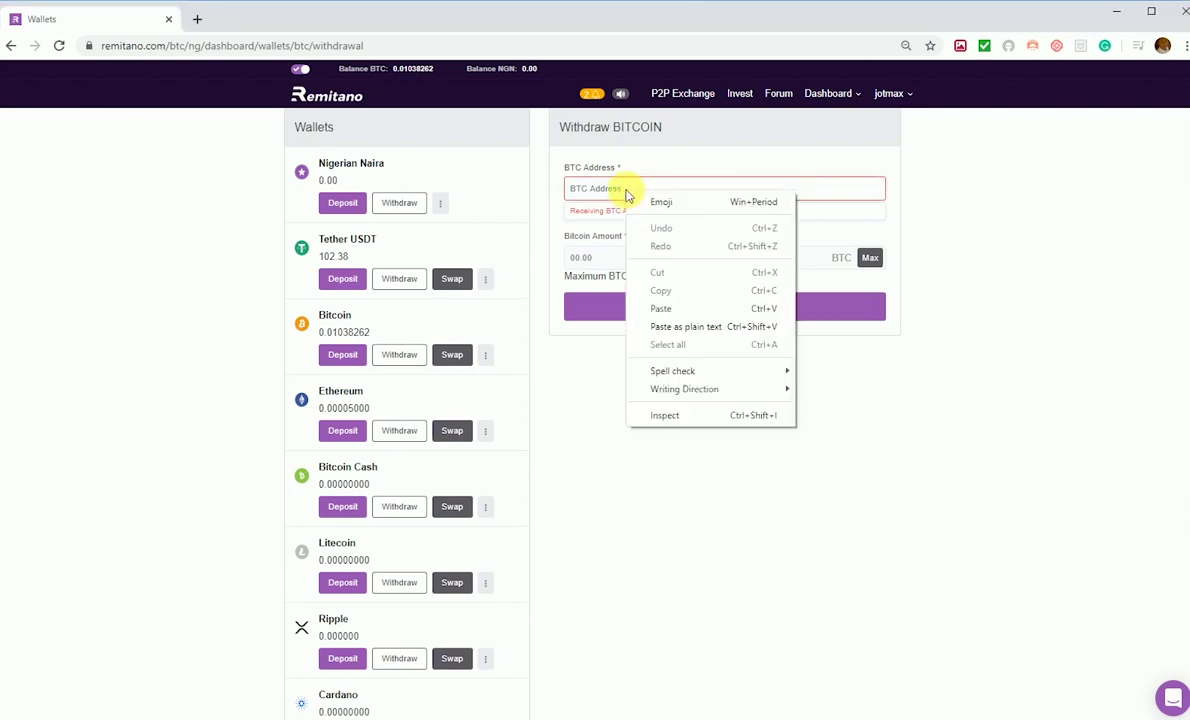
{"action": "left_click", "coordinate": [690, 308]}
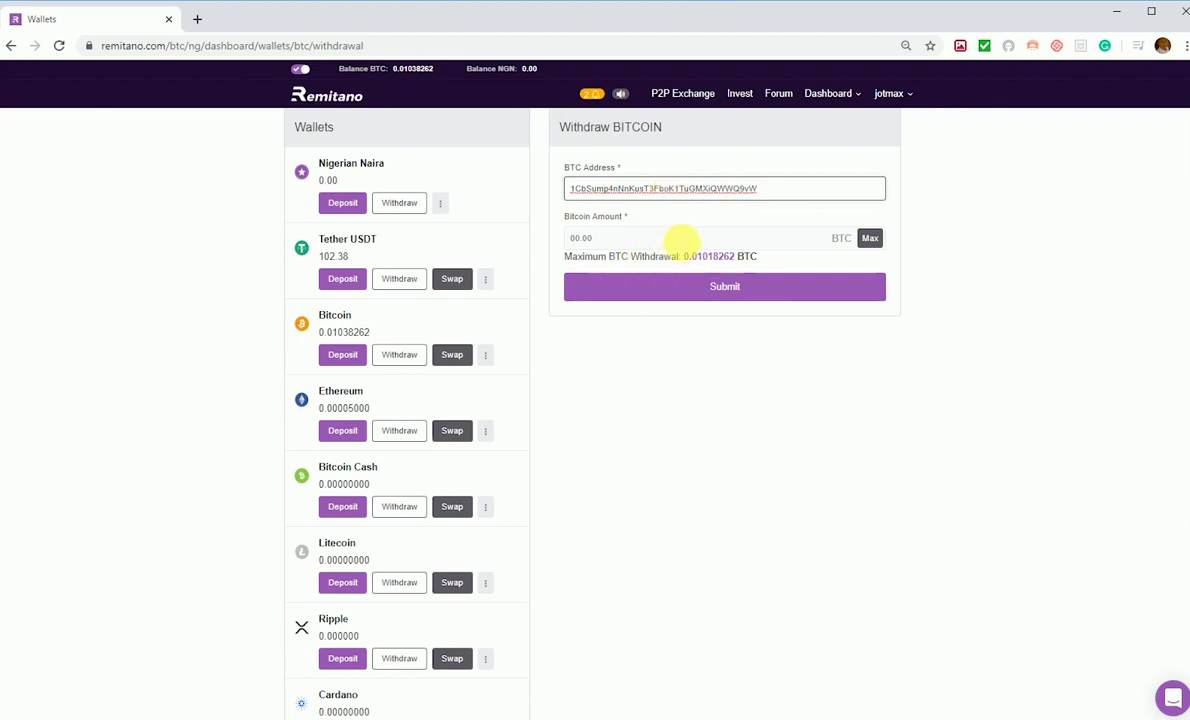
{"action": "left_click", "coordinate": [678, 240]}
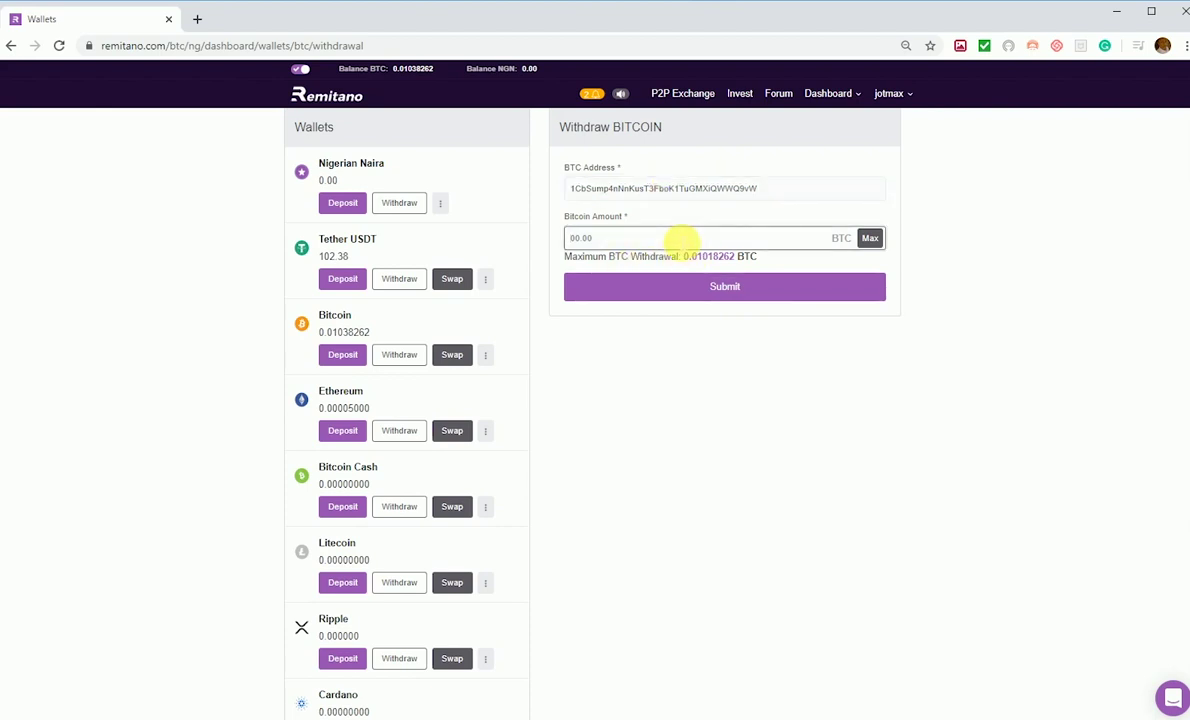
{"action": "type", "text": "0.005"}
Submit the 0.005 BTC withdrawal, accept the 1CbSu…WQ9vW address checks, and finalize it
{"action": "left_click", "coordinate": [701, 289]}
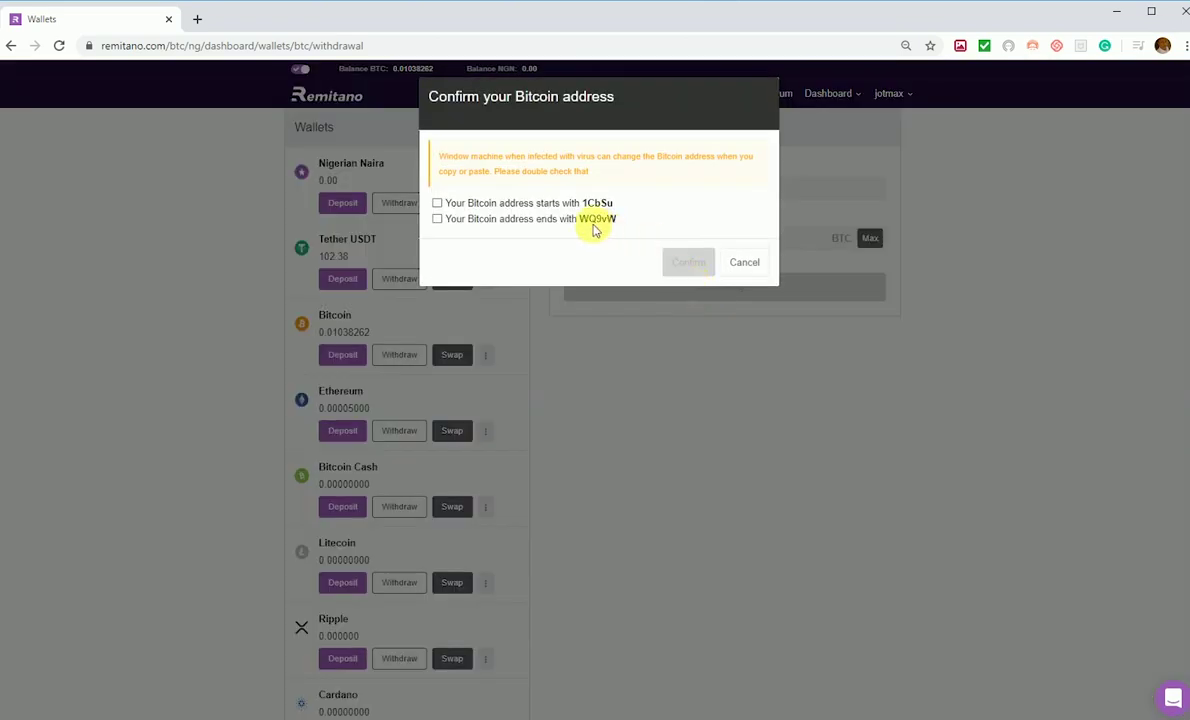
{"action": "left_click", "coordinate": [576, 219]}
{"action": "left_click", "coordinate": [539, 204]}
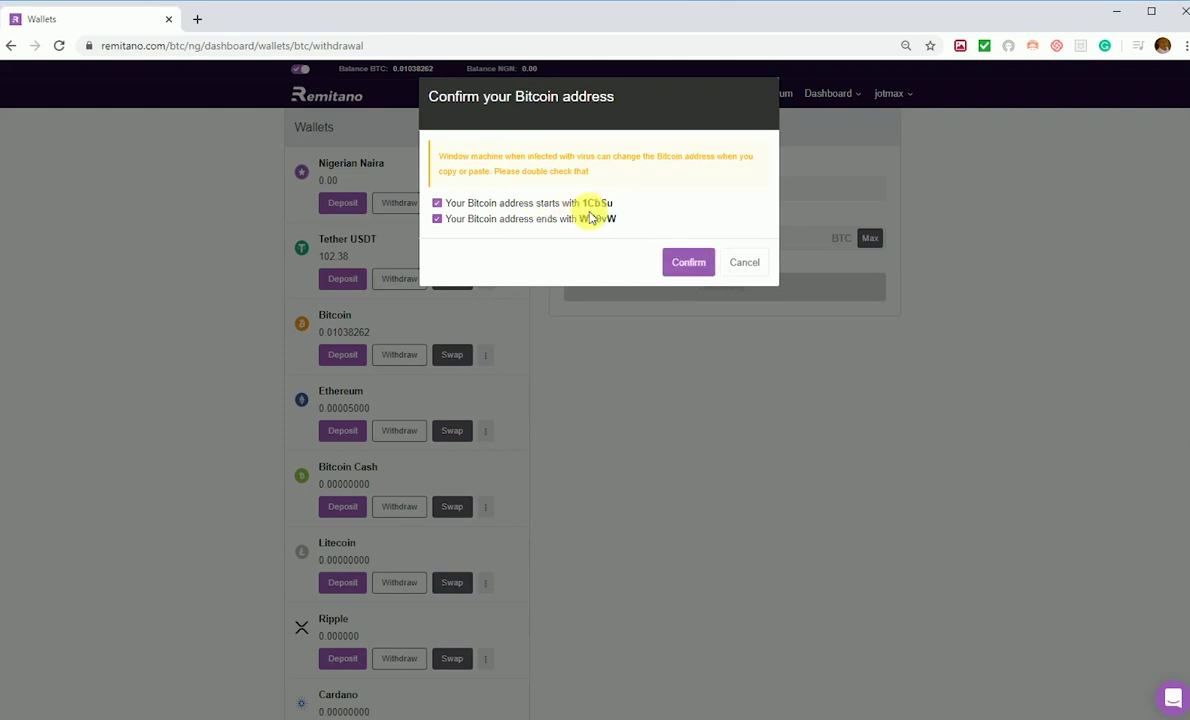
{"action": "left_click", "coordinate": [682, 259]}
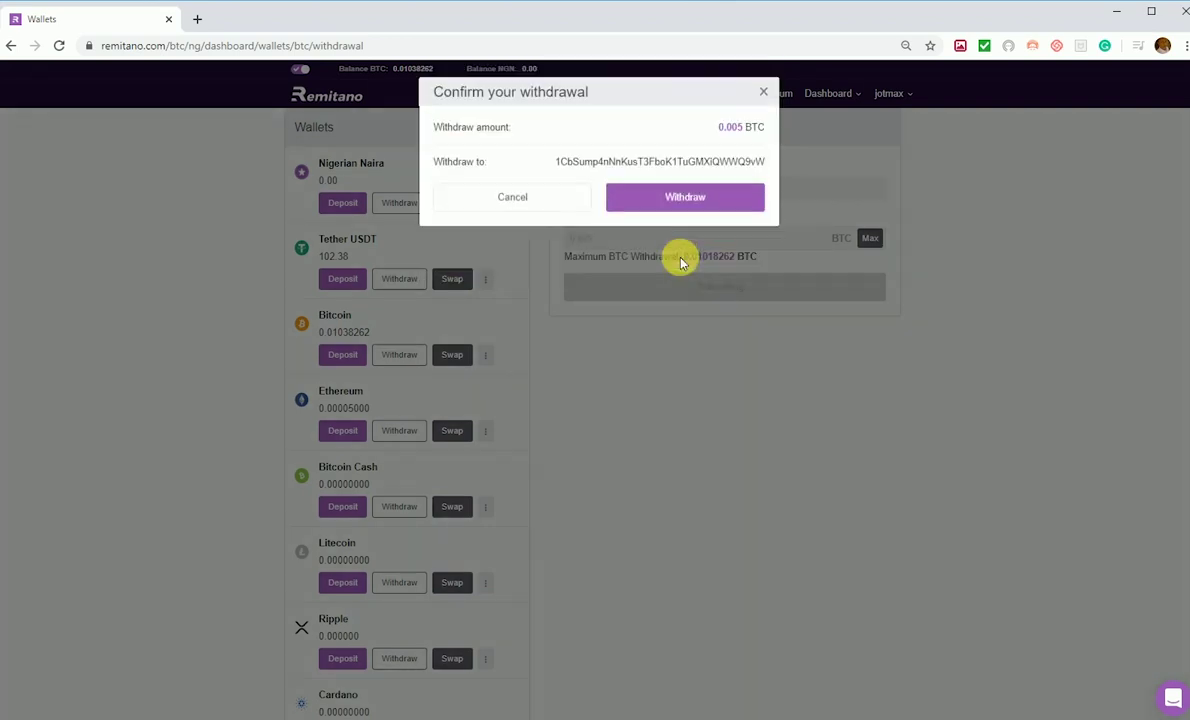
{"action": "left_click", "coordinate": [648, 208]}
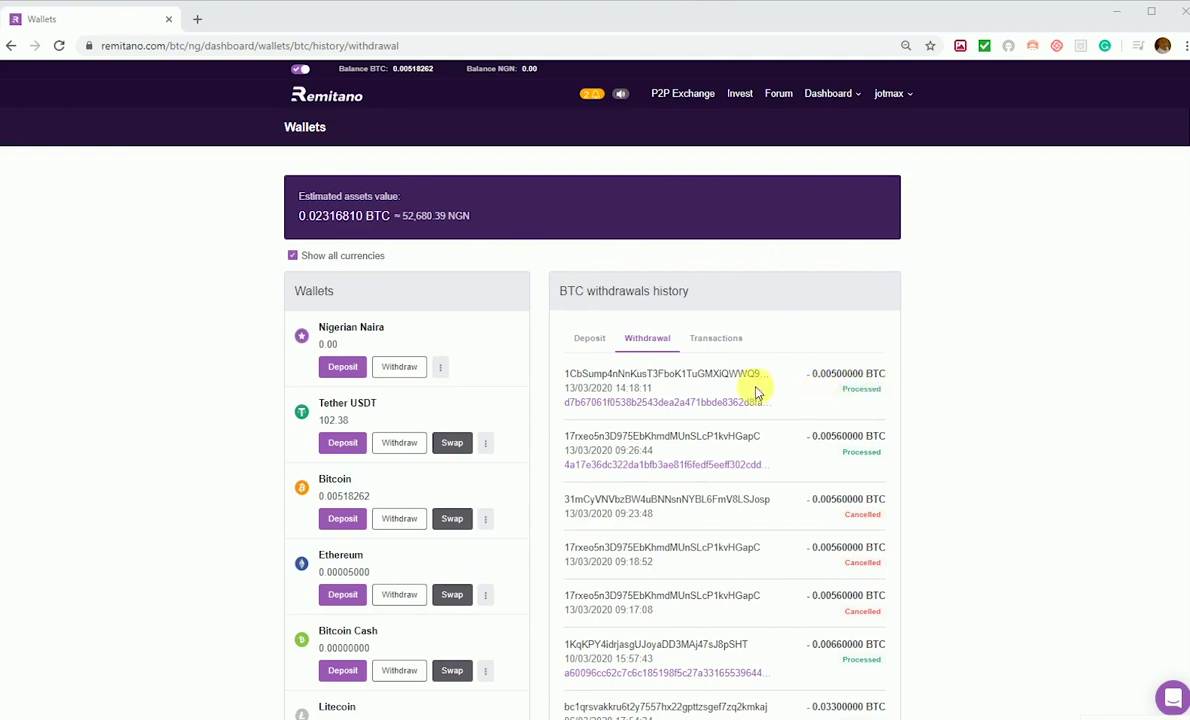
View the transaction hash in a new explorer tab, close it, and go back to Wallets
{"action": "right_click", "coordinate": [649, 410]}
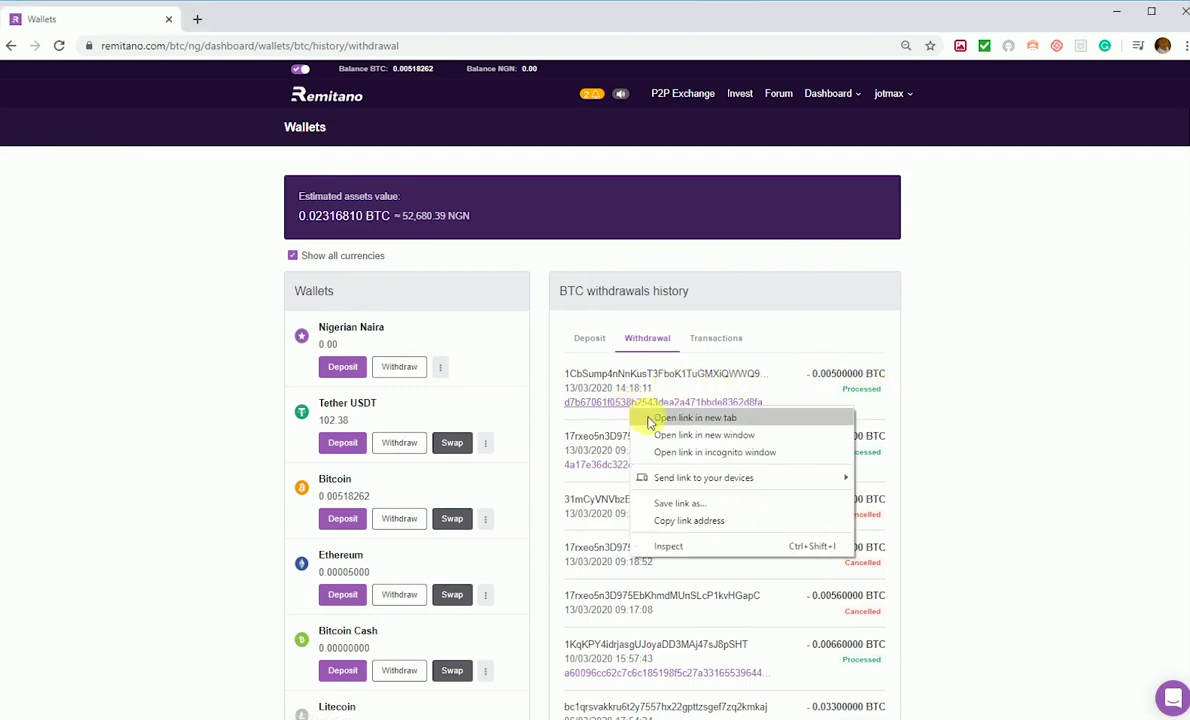
{"action": "left_click", "coordinate": [694, 418]}
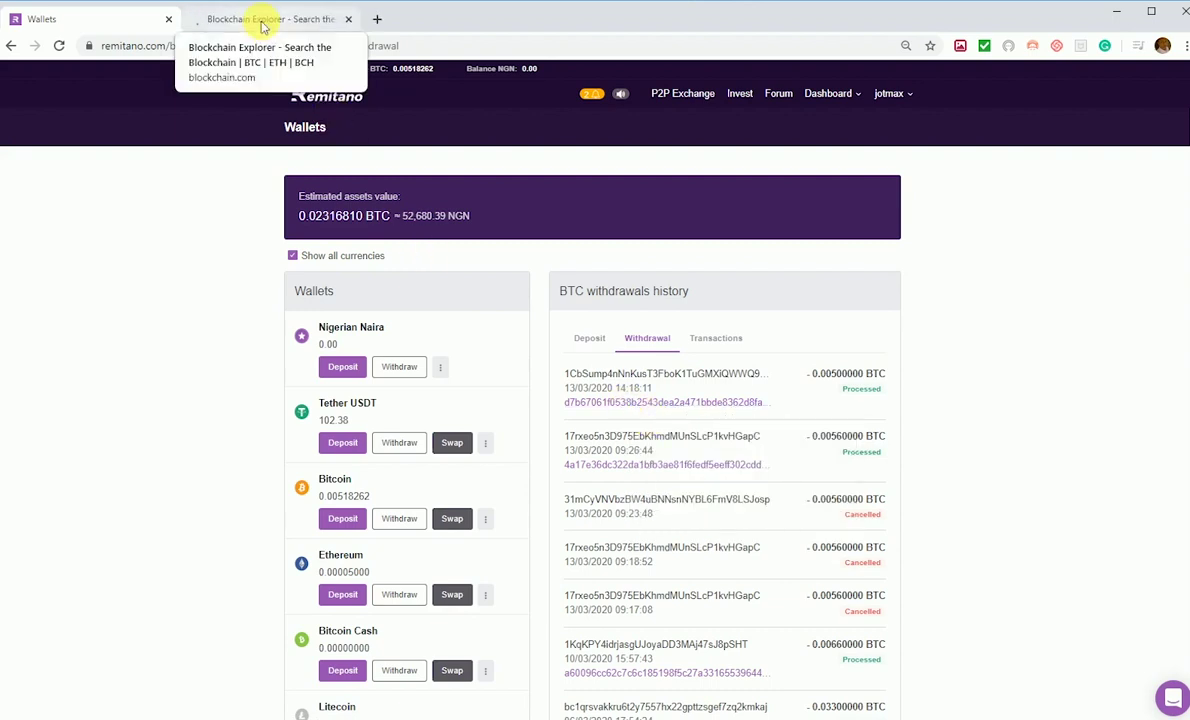
{"action": "left_click", "coordinate": [349, 19]}
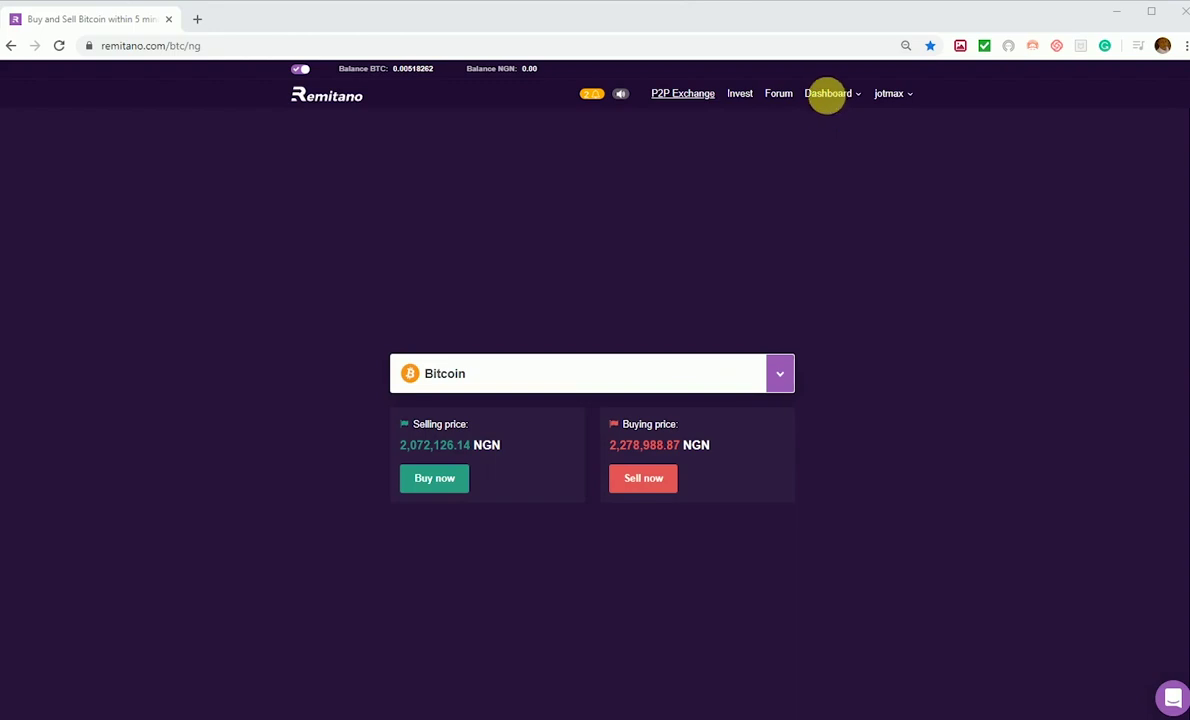
{"action": "left_click", "coordinate": [828, 93]}
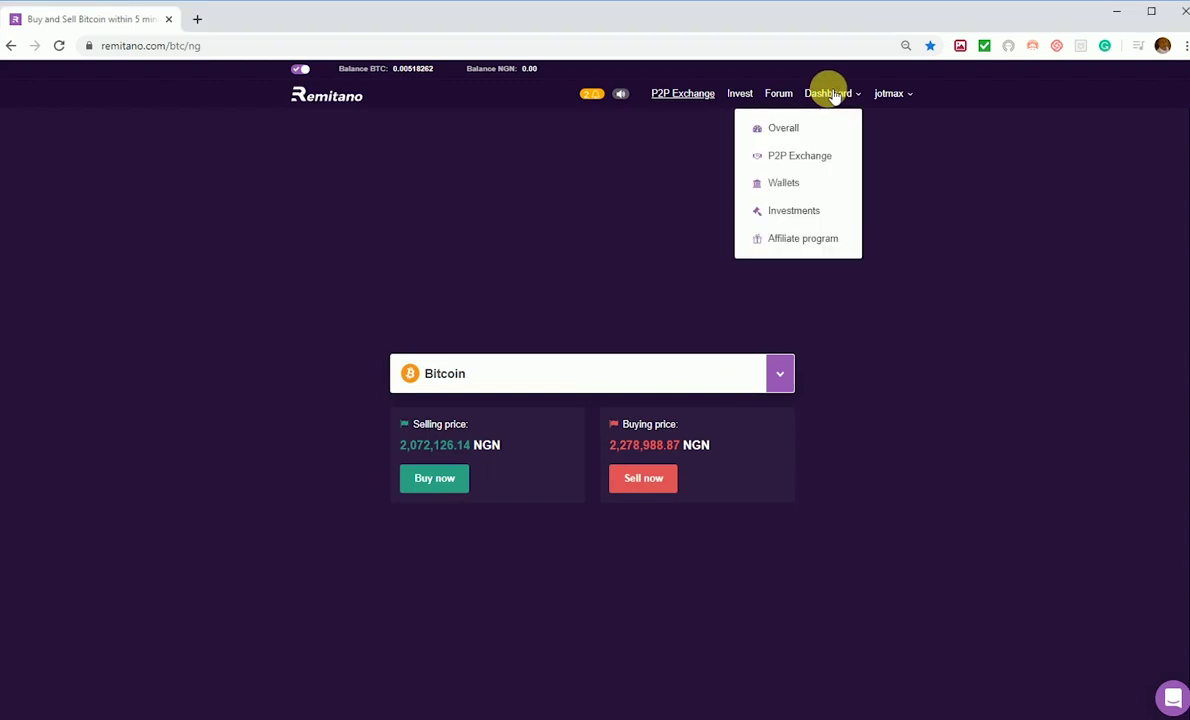
{"action": "left_click", "coordinate": [798, 182]}
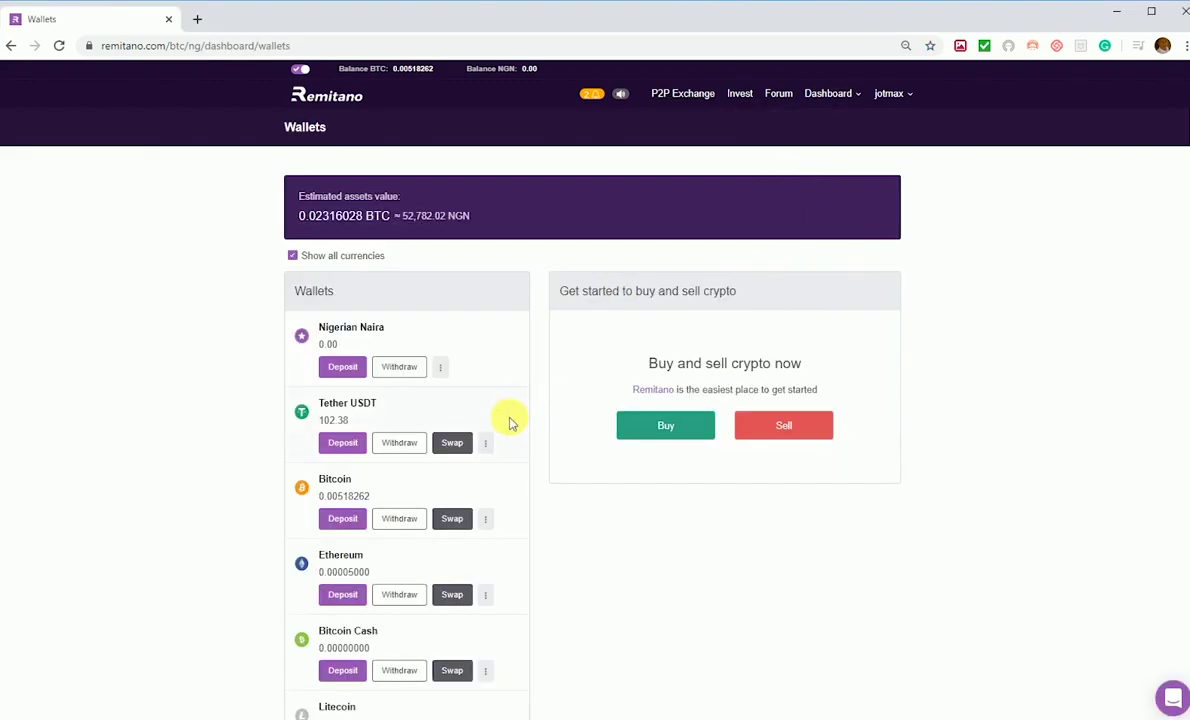
Fill a new Bitcoin withdrawal with the pasted address and 0.004 BTC, then submit and confirm it
{"action": "left_click", "coordinate": [412, 521]}
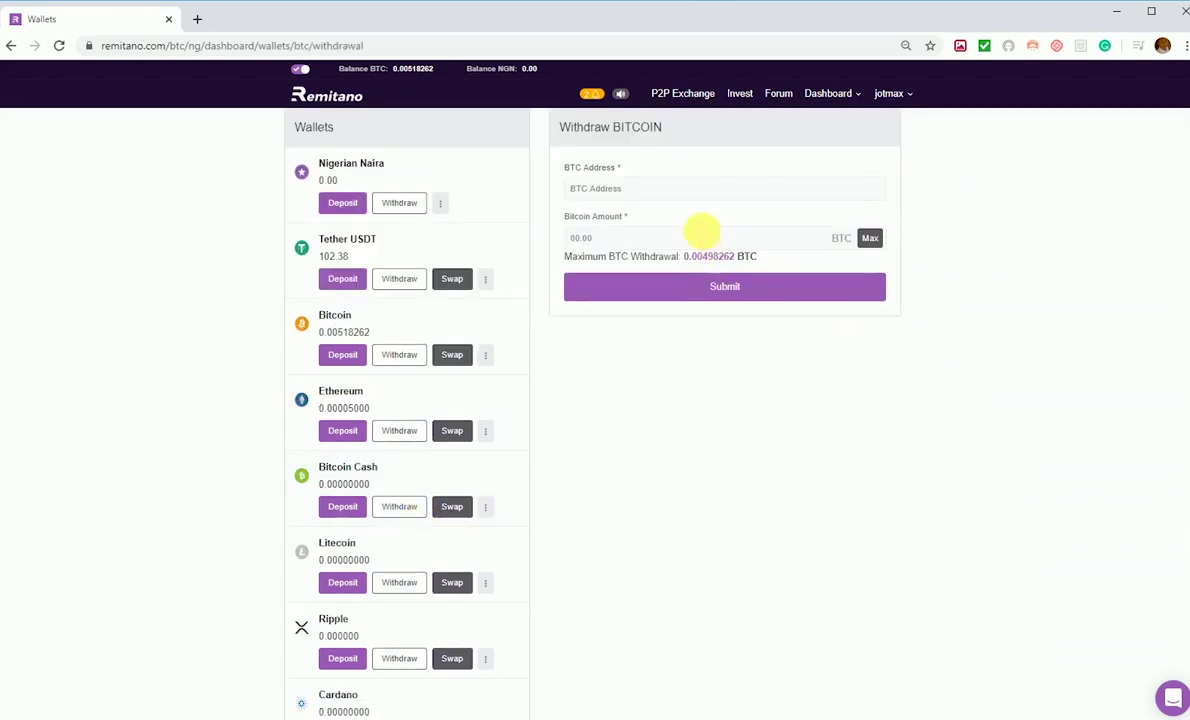
{"action": "left_click", "coordinate": [677, 191]}
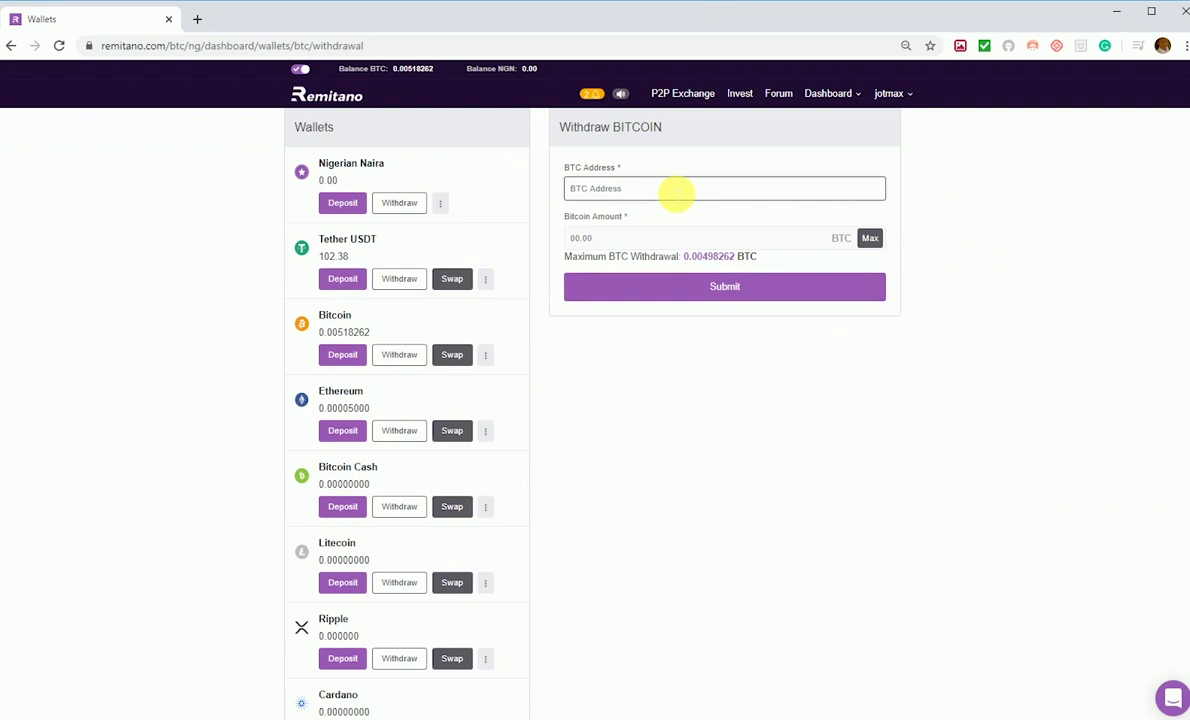
{"action": "key", "text": "ctrl+v"}
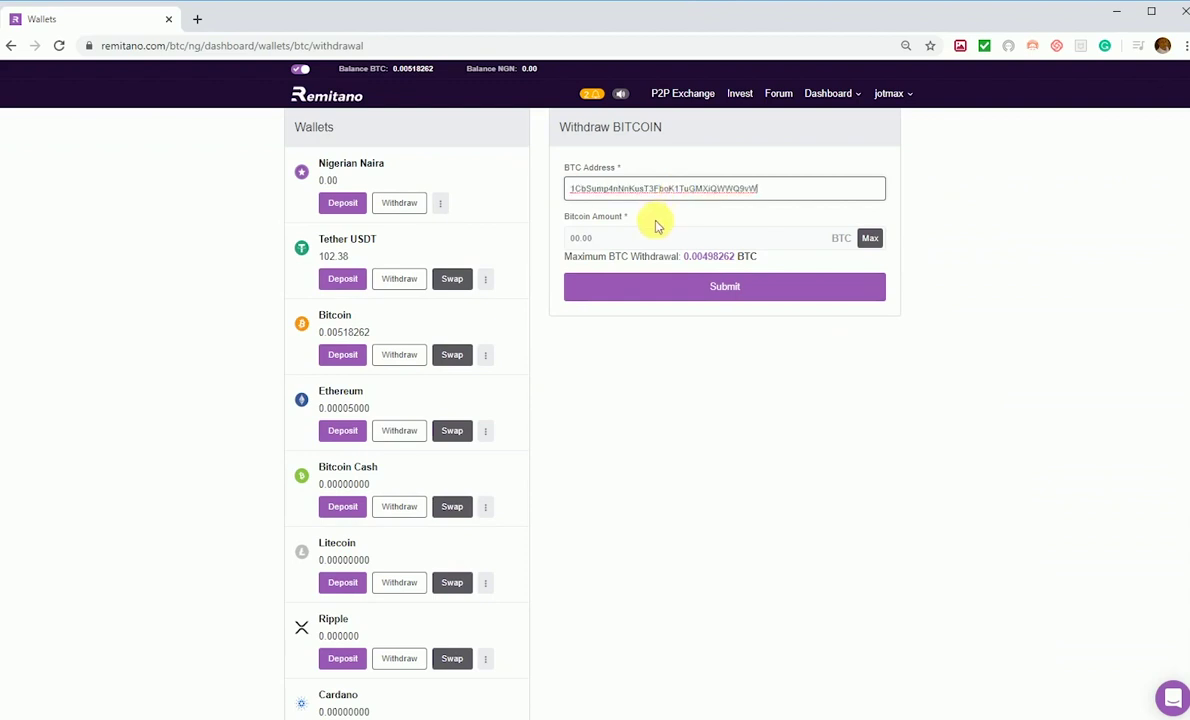
{"action": "left_click", "coordinate": [651, 237]}
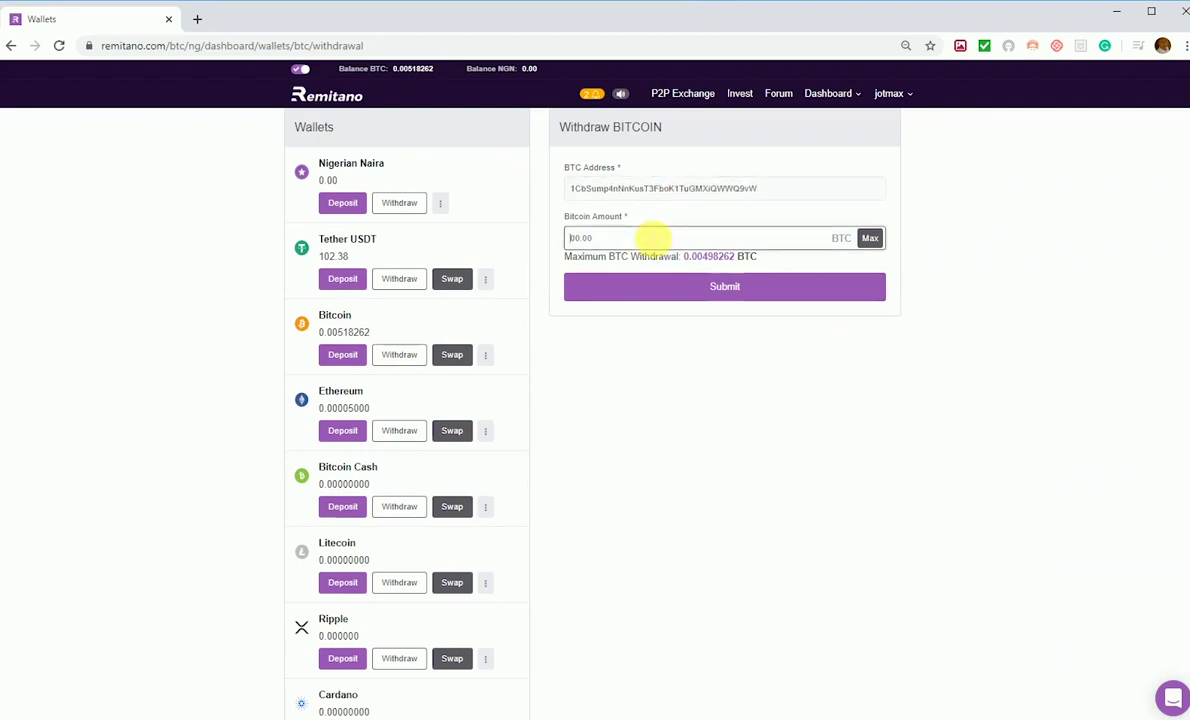
{"action": "type", "text": "0.004"}
{"action": "left_click", "coordinate": [680, 290]}
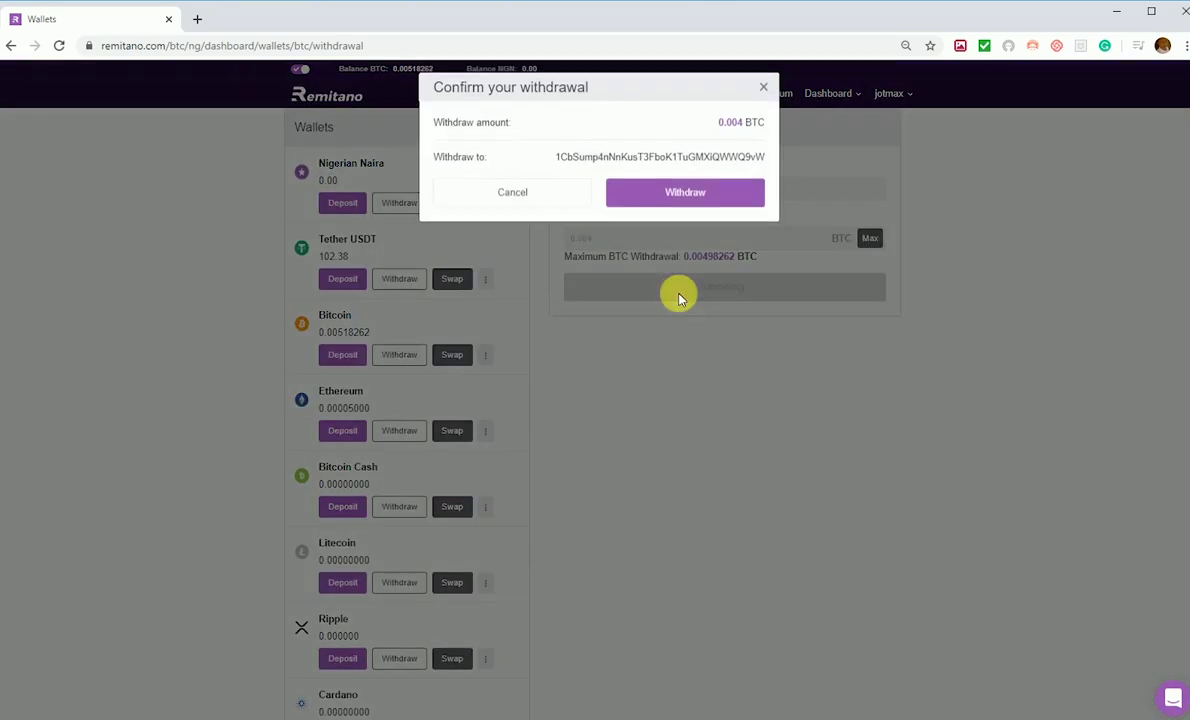
{"action": "left_click", "coordinate": [664, 205]}
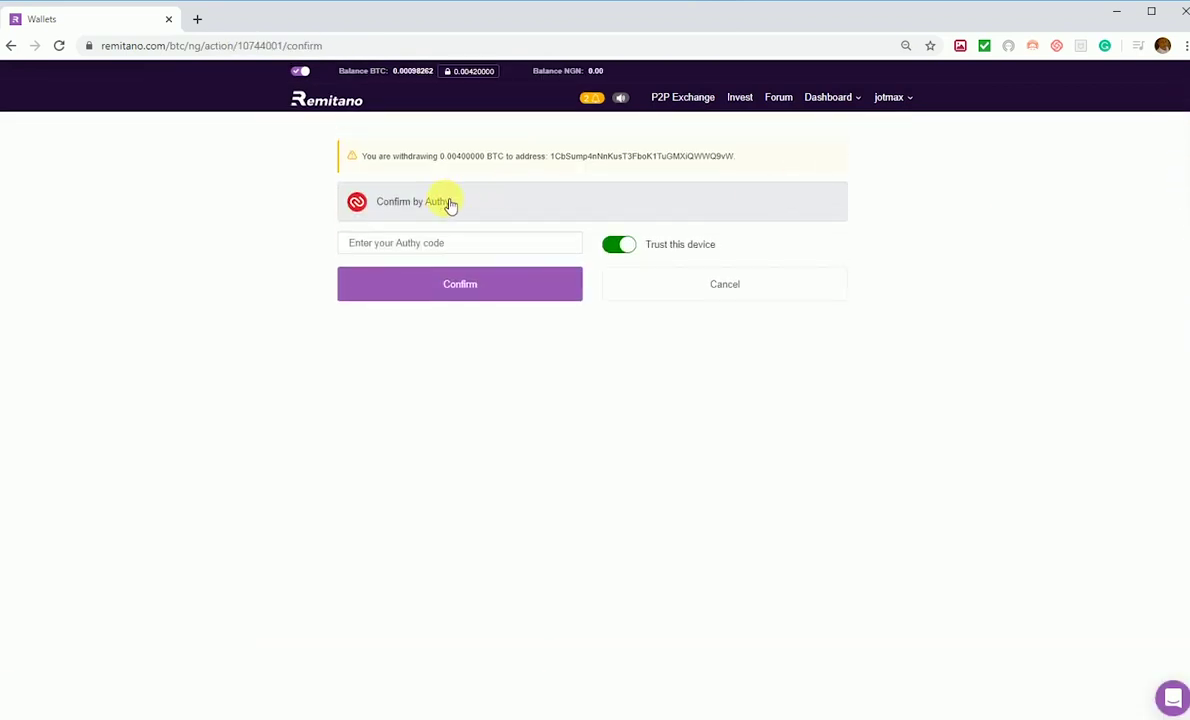
Enter the Authy code with Trust this device switched off and confirm; it is rejected
{"action": "left_click", "coordinate": [457, 246]}
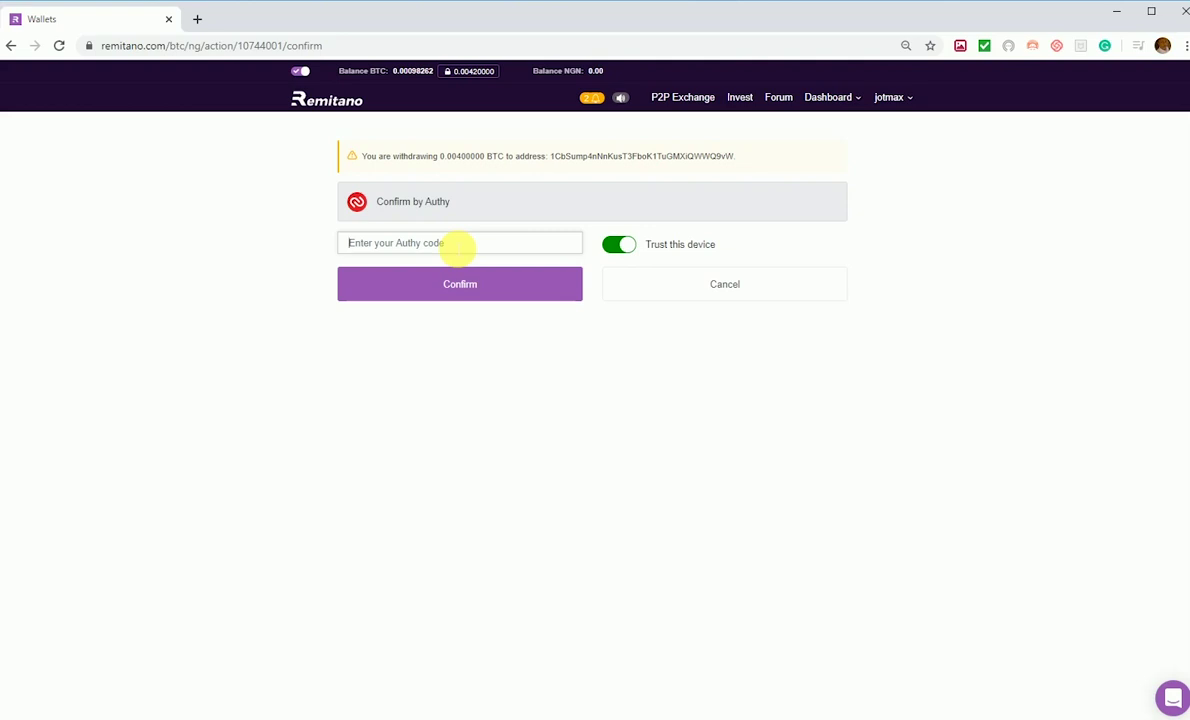
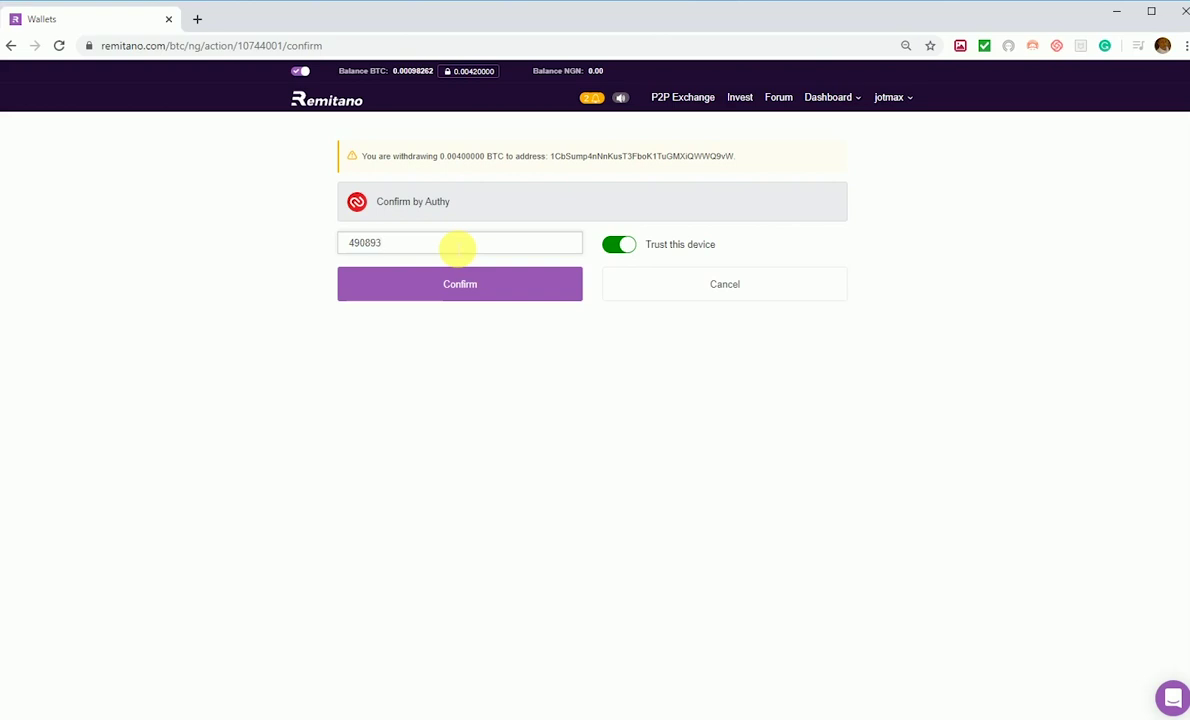
{"action": "left_click", "coordinate": [626, 250]}
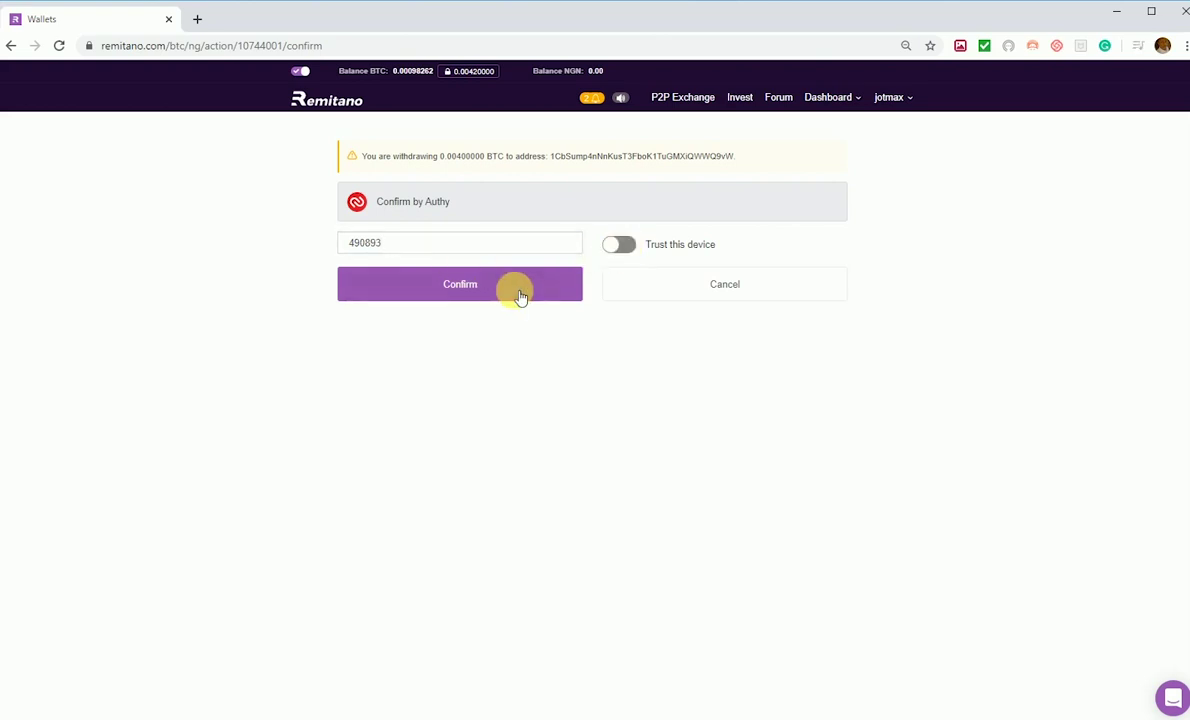
{"action": "left_click", "coordinate": [512, 296]}
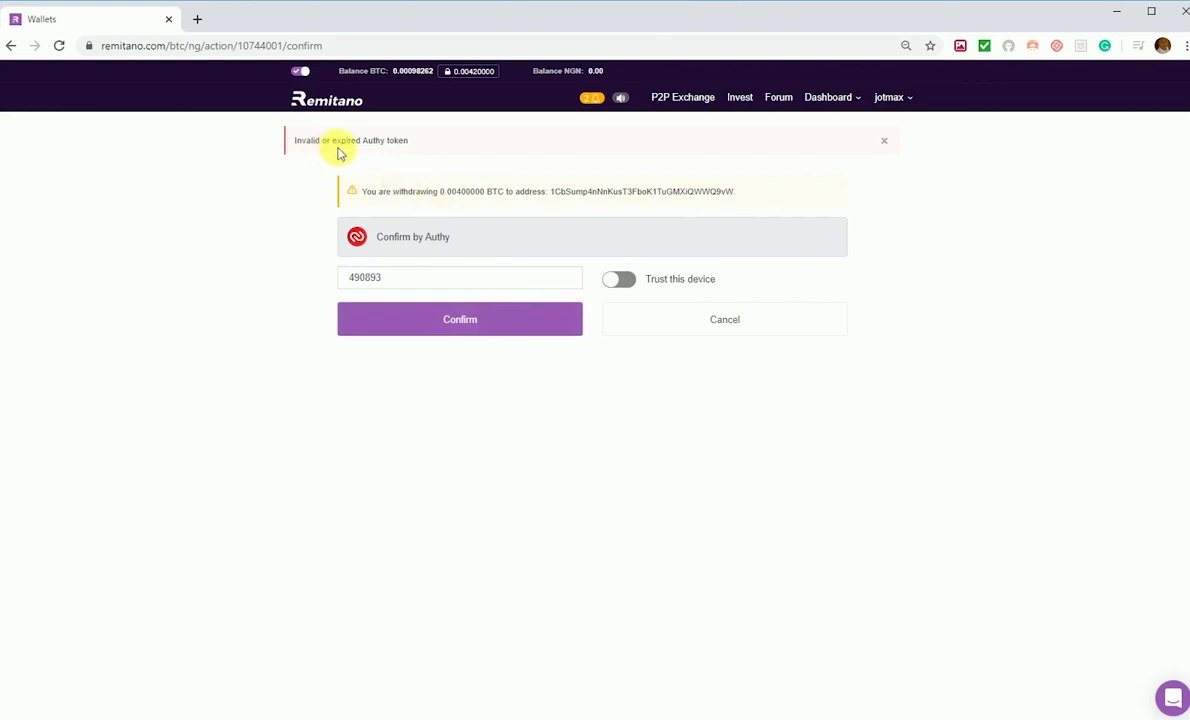
Open the Bitcoin wallet's Withdrawal History from the ⋮ menu on the Wallets page
{"action": "left_click", "coordinate": [848, 104]}
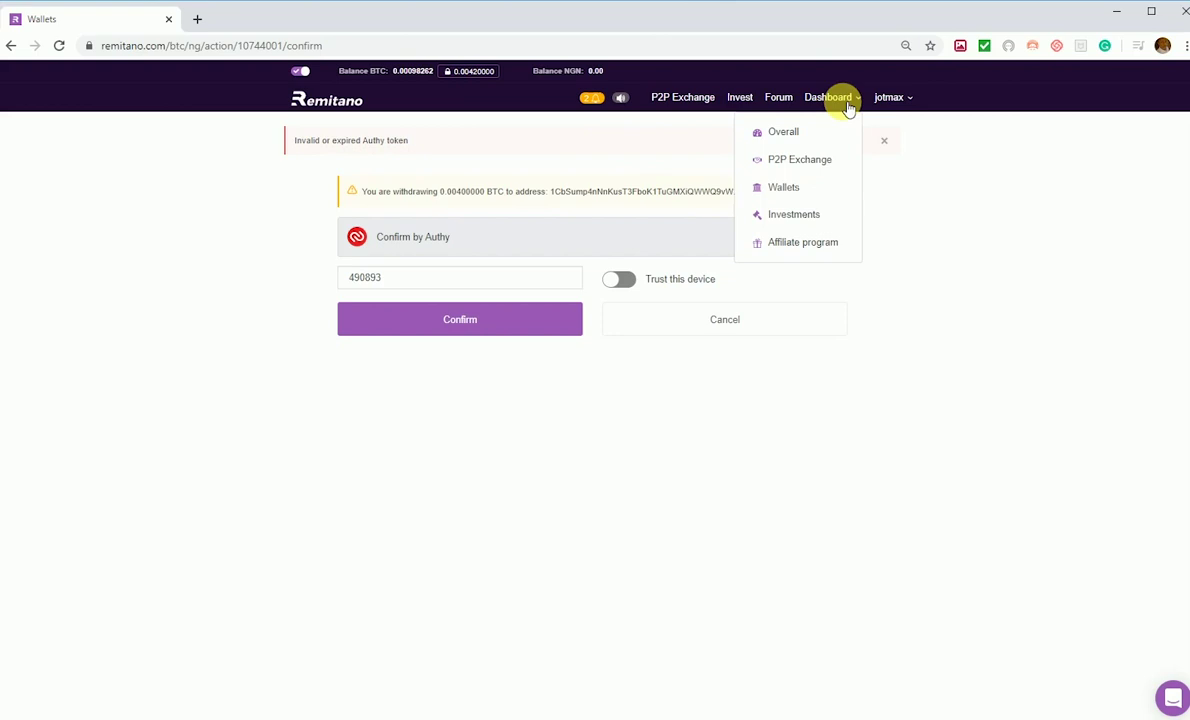
{"action": "left_click", "coordinate": [789, 188]}
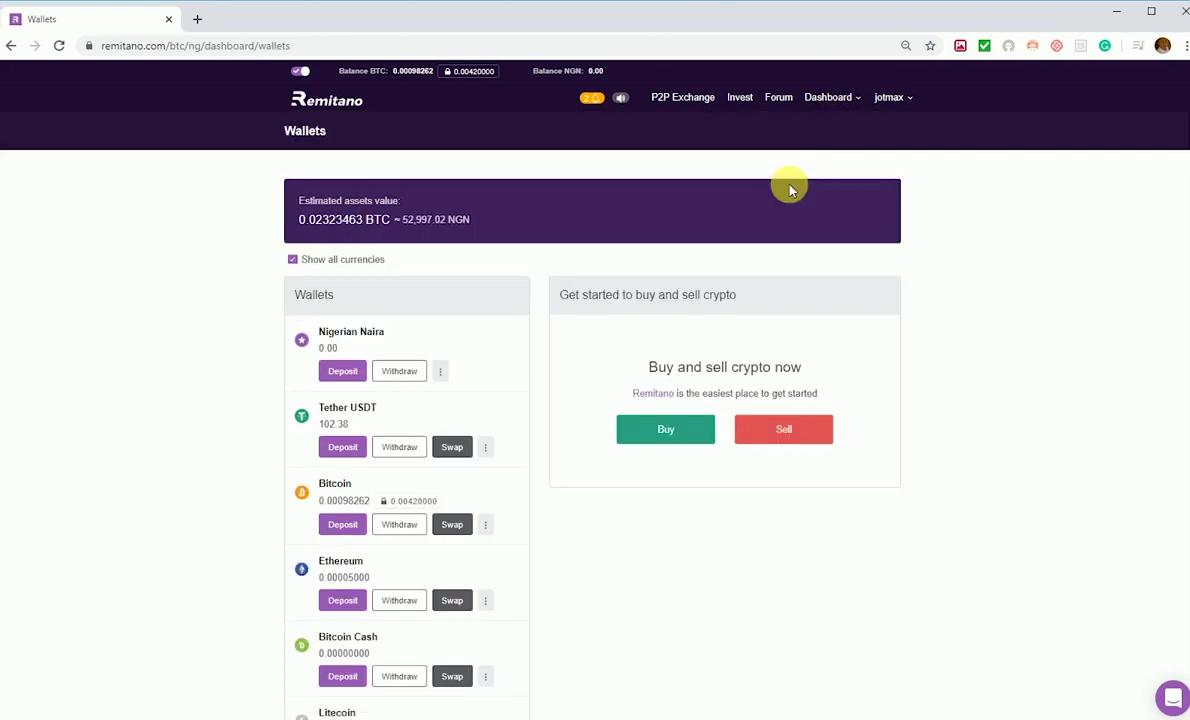
{"action": "left_click", "coordinate": [487, 525]}
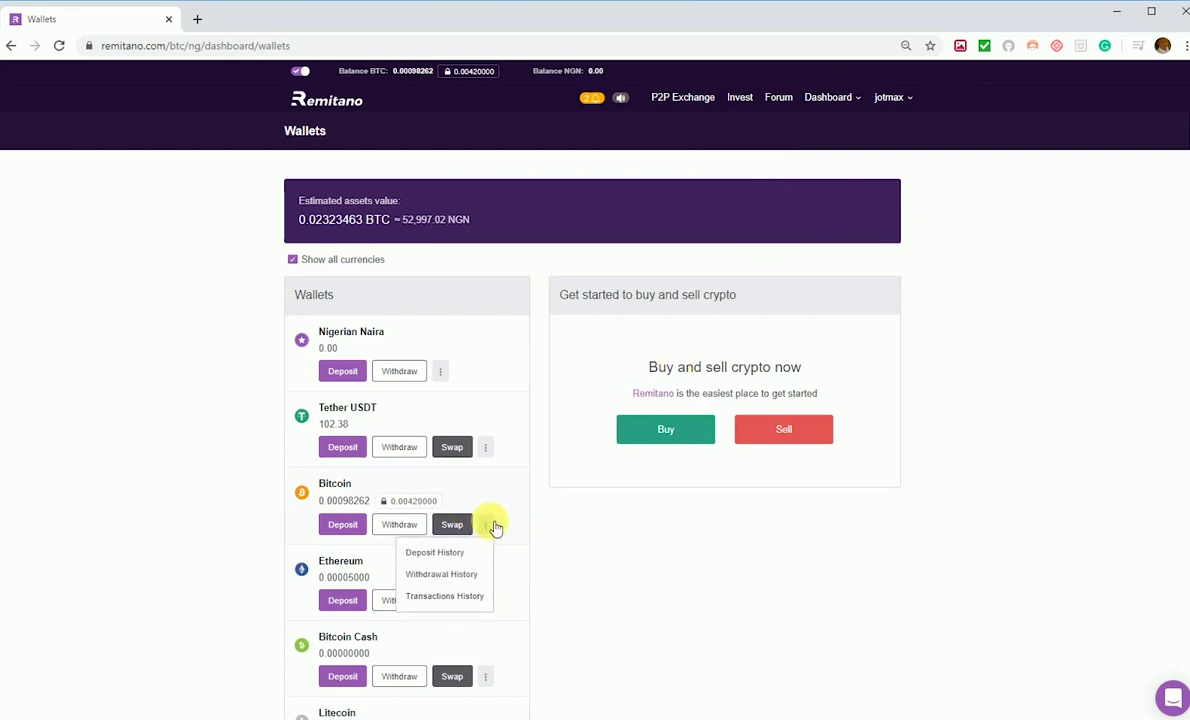
{"action": "left_click", "coordinate": [477, 585]}
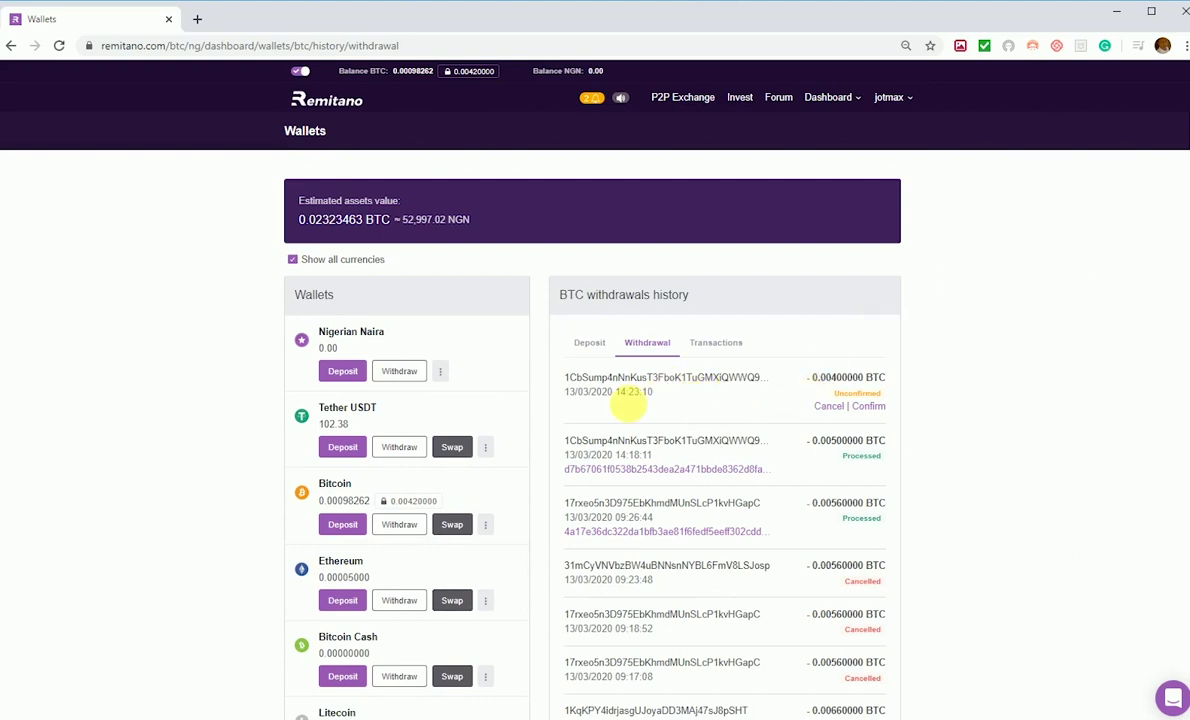
Retry confirming, then reopen Bitcoin withdrawal history and cancel the unconfirmed 0.004 BTC withdrawal
{"action": "left_click", "coordinate": [868, 407]}
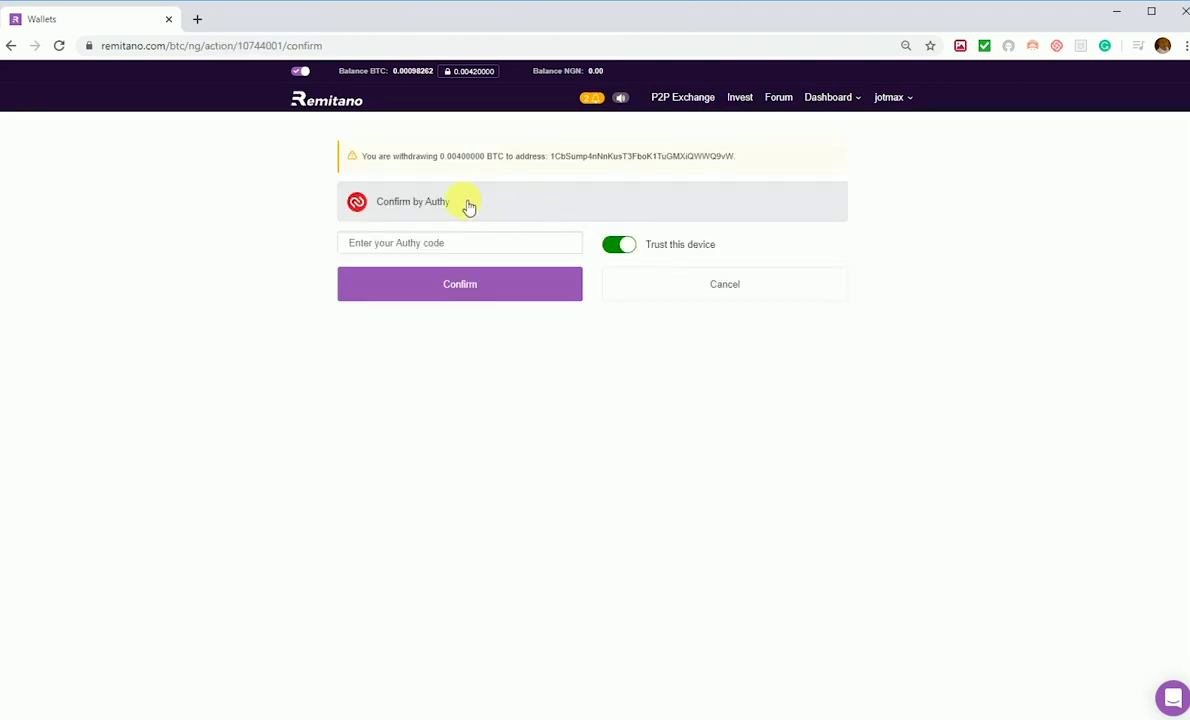
{"action": "left_click", "coordinate": [827, 99]}
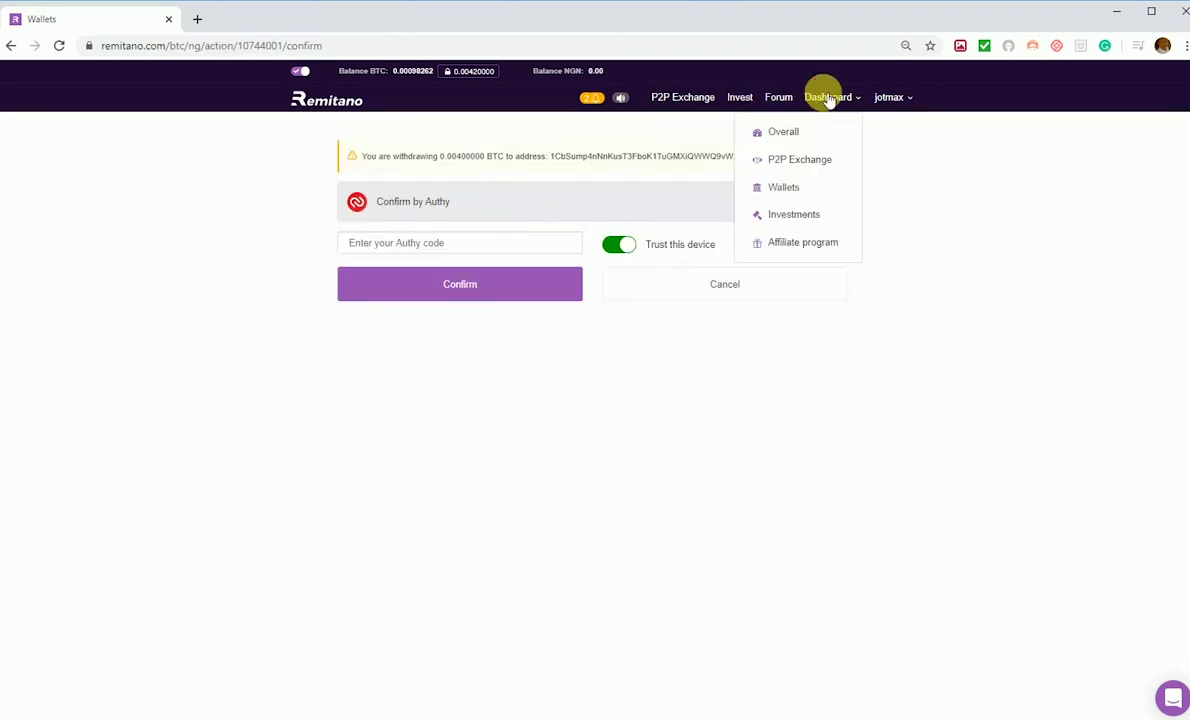
{"action": "left_click", "coordinate": [797, 190]}
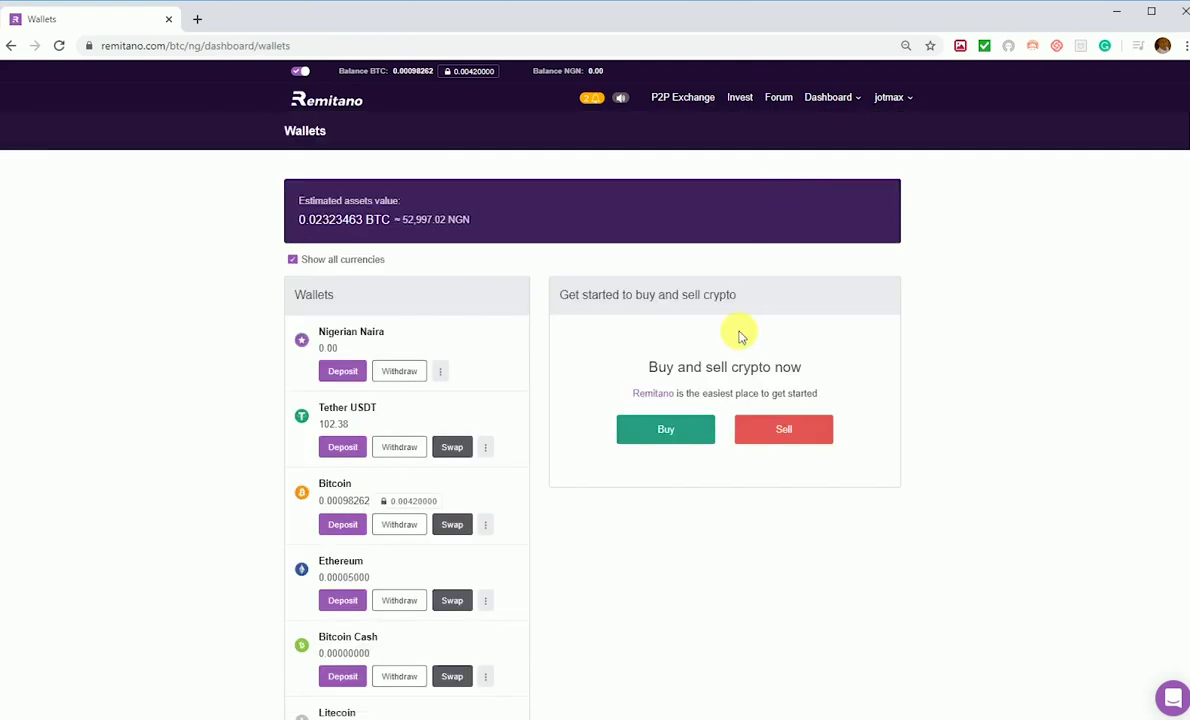
{"action": "left_click", "coordinate": [485, 525]}
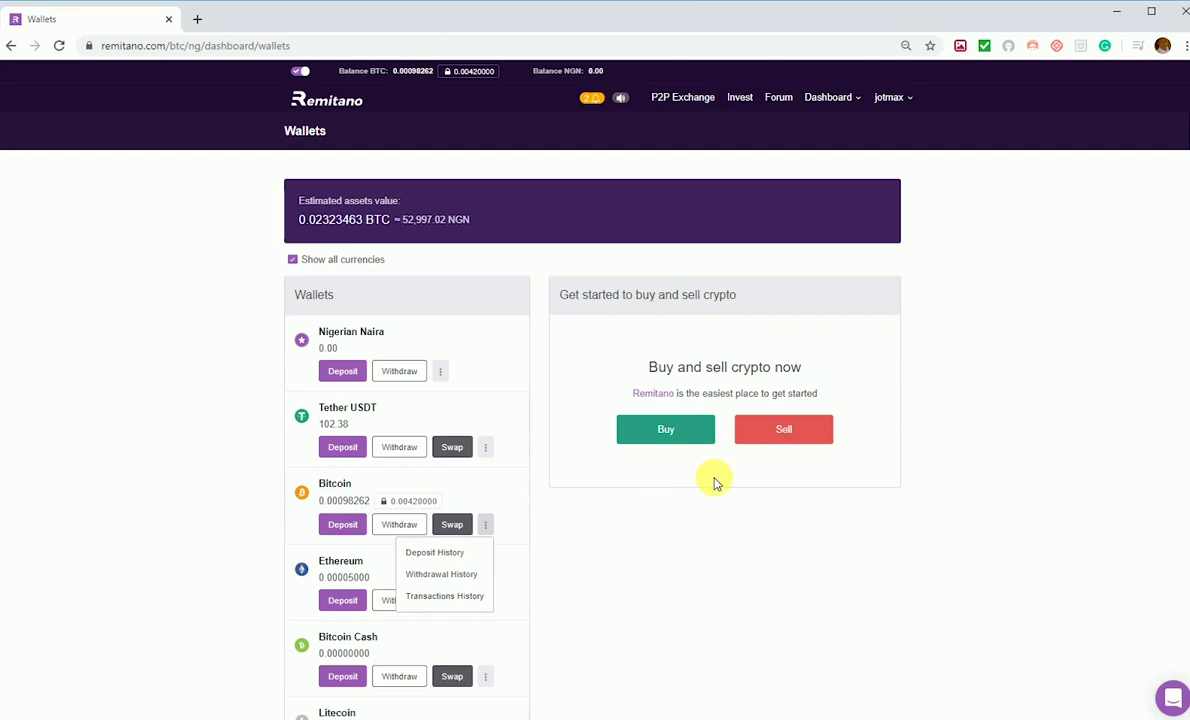
{"action": "left_click", "coordinate": [474, 578]}
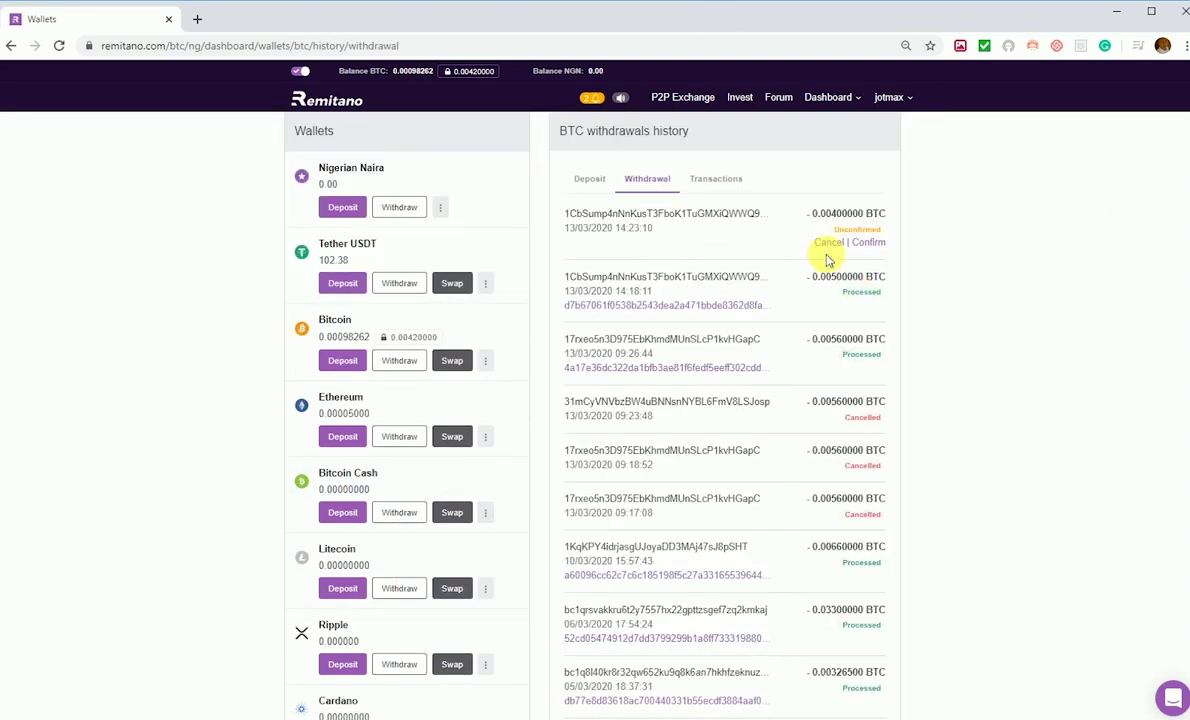
{"action": "left_click", "coordinate": [828, 243]}
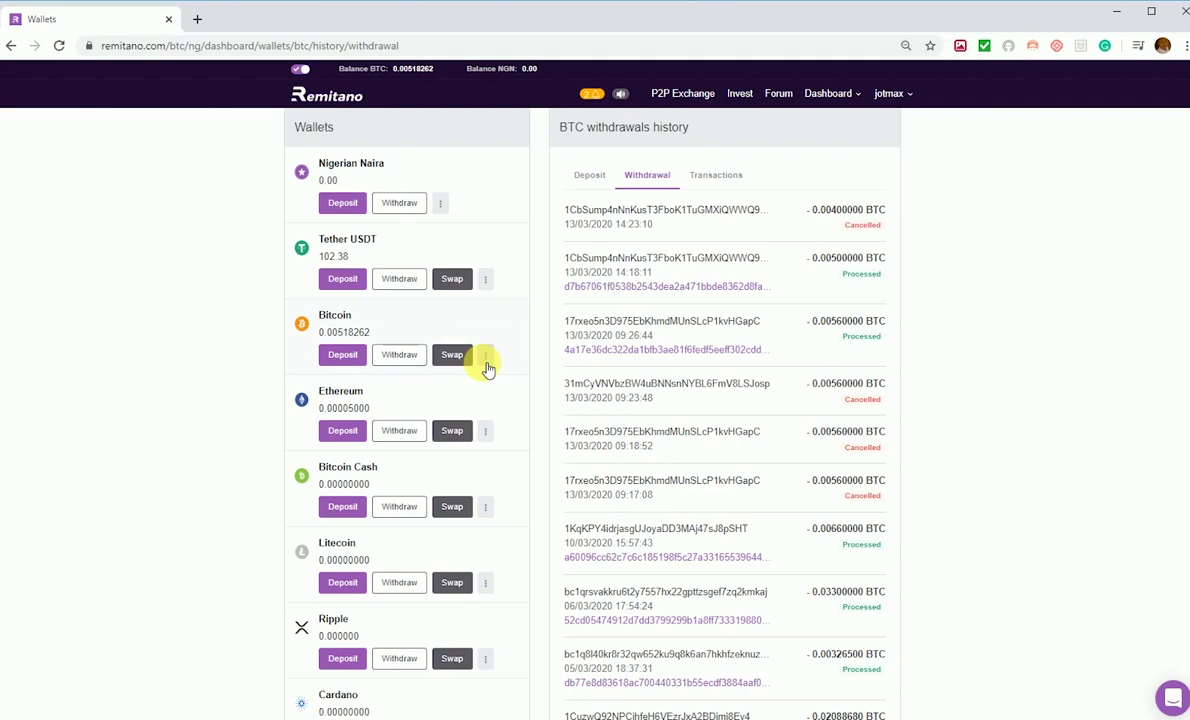
Submit a new Bitcoin withdrawal of 0.004 BTC to the pasted destination address
{"action": "left_click", "coordinate": [404, 355]}
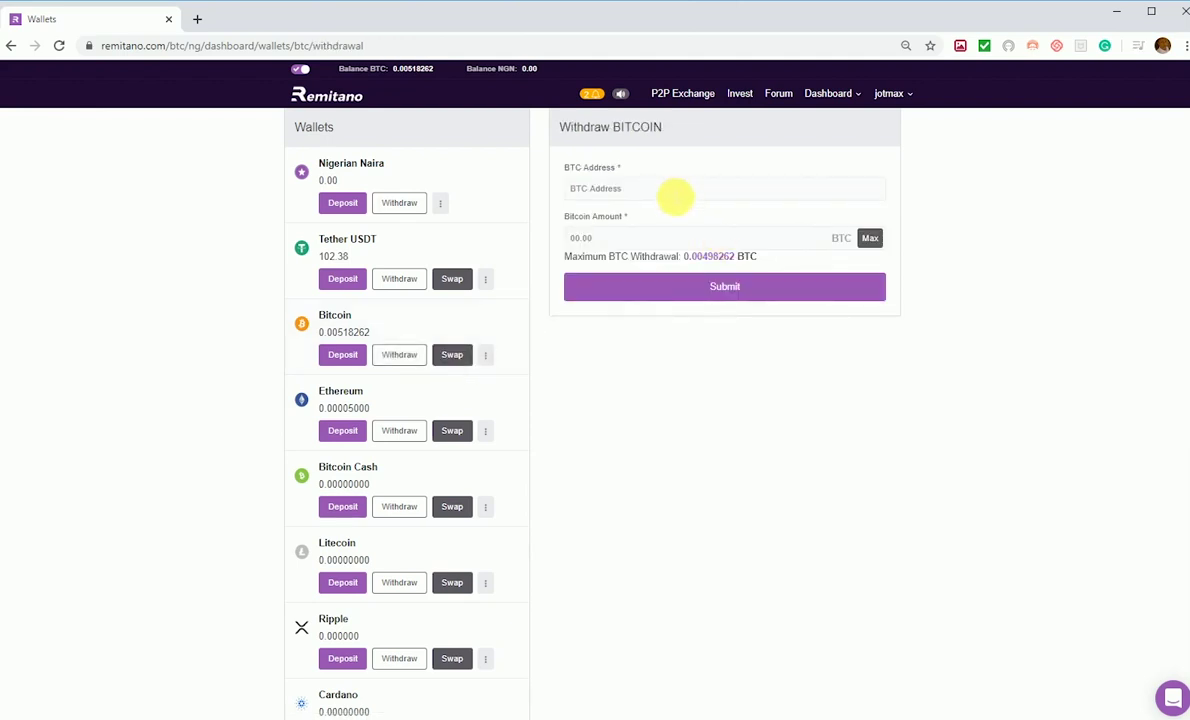
{"action": "left_click", "coordinate": [675, 194]}
{"action": "key", "text": "ctrl+v"}
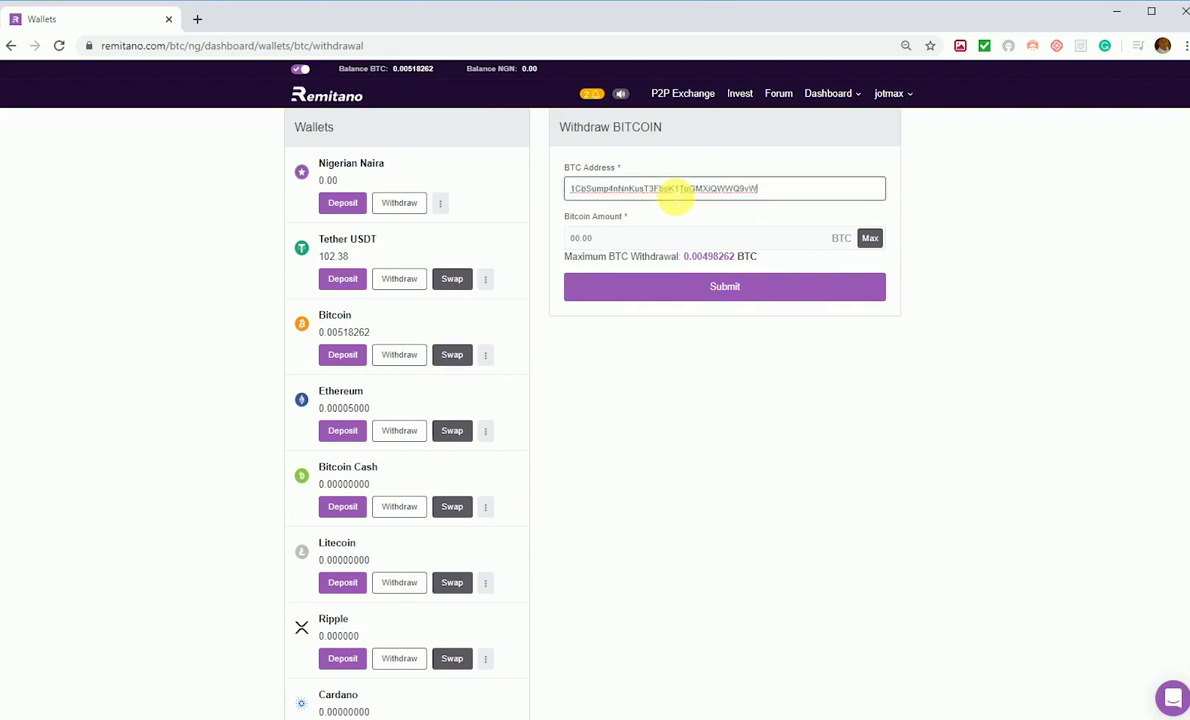
{"action": "left_click", "coordinate": [654, 238]}
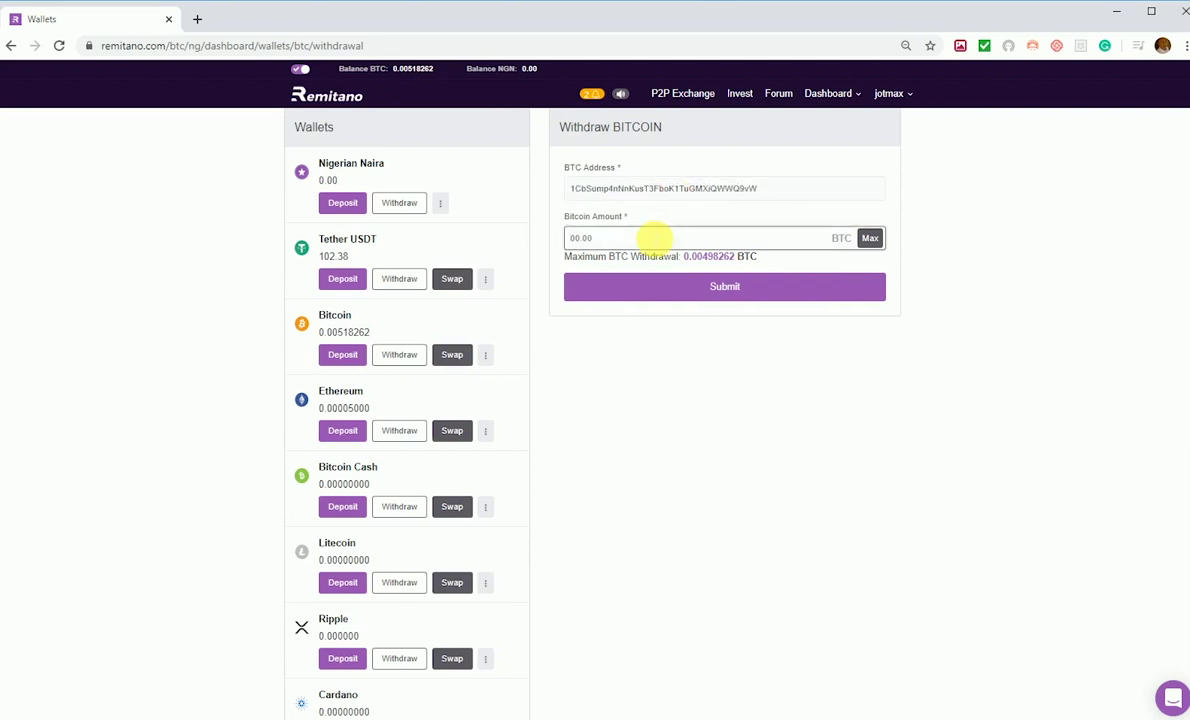
{"action": "type", "text": "0.004"}
{"action": "left_click", "coordinate": [722, 289]}
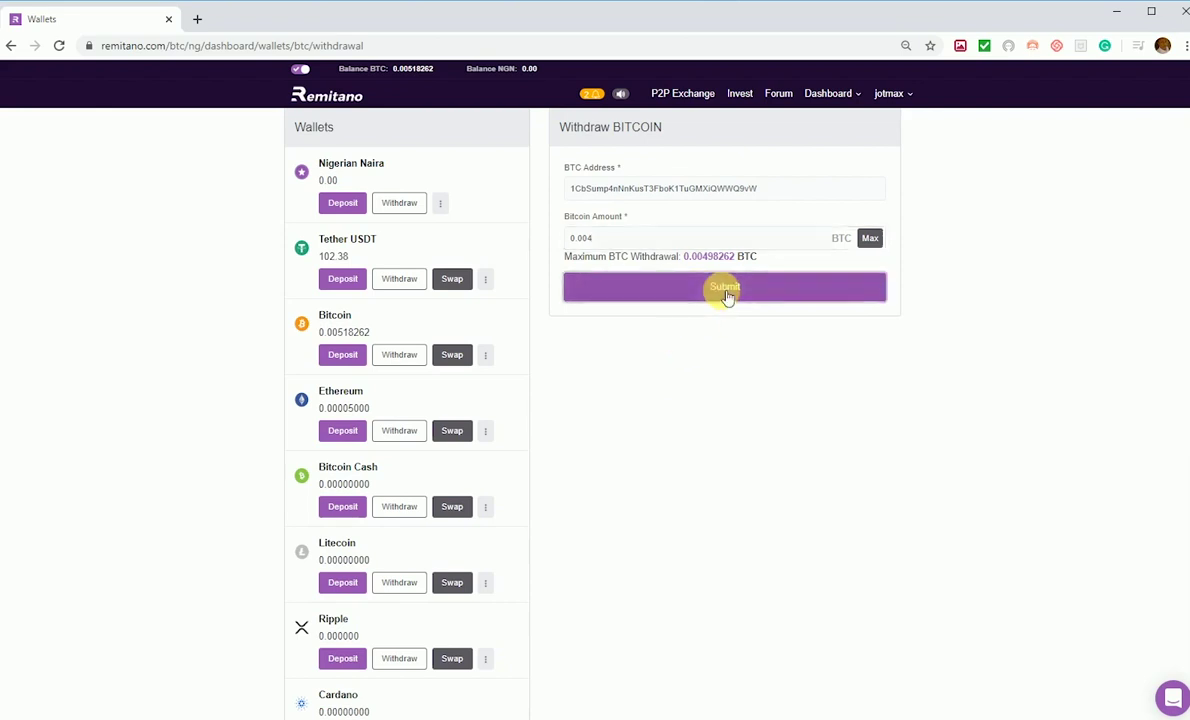
Approve the 0.004 BTC withdrawal and submit the Authy code with Trust this device off
{"action": "left_click", "coordinate": [685, 195]}
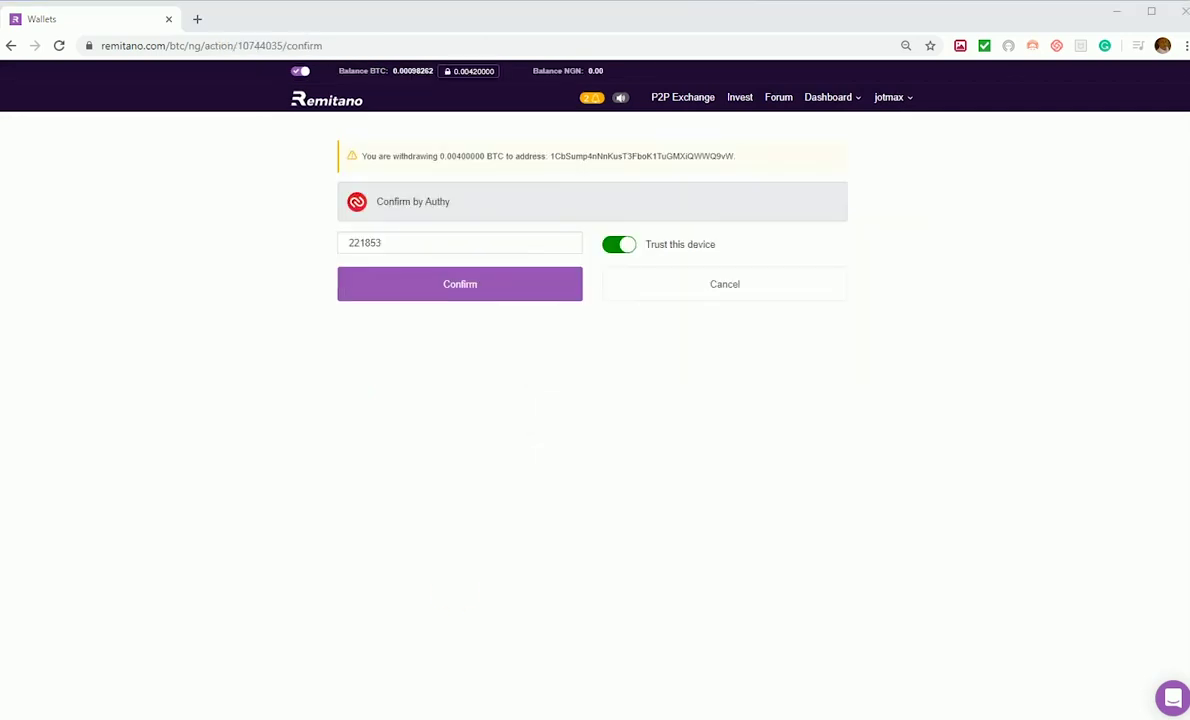
{"action": "left_click", "coordinate": [618, 246]}
{"action": "left_click", "coordinate": [513, 285]}
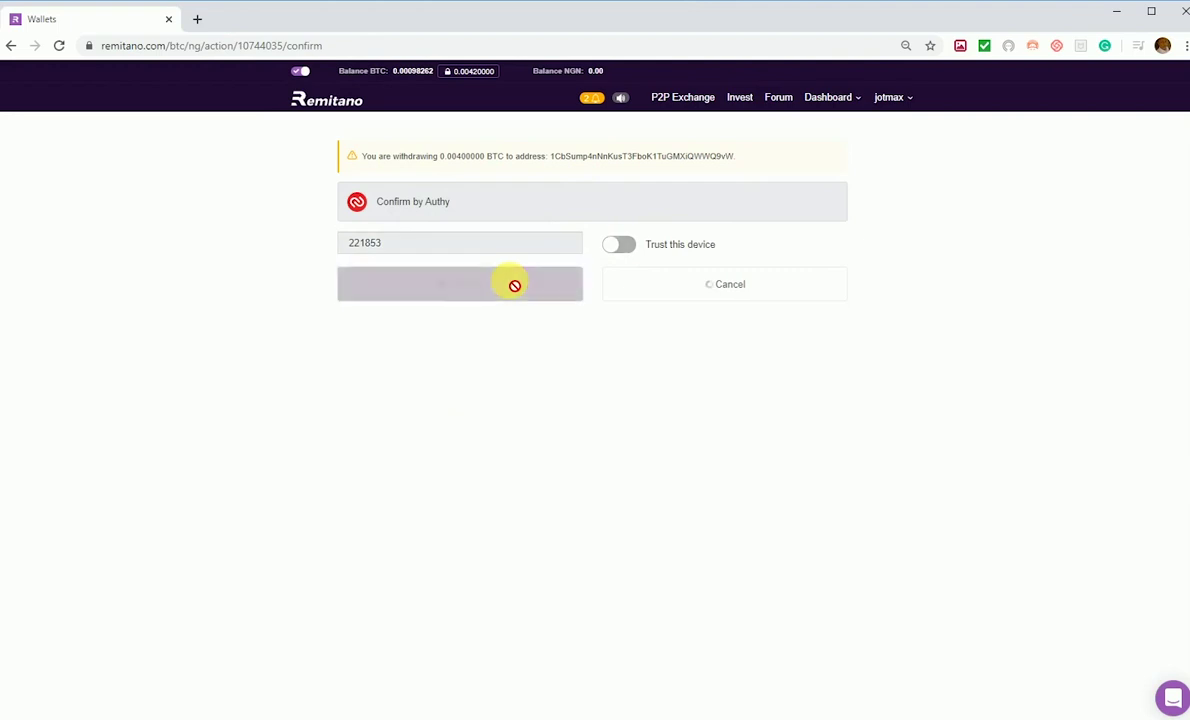